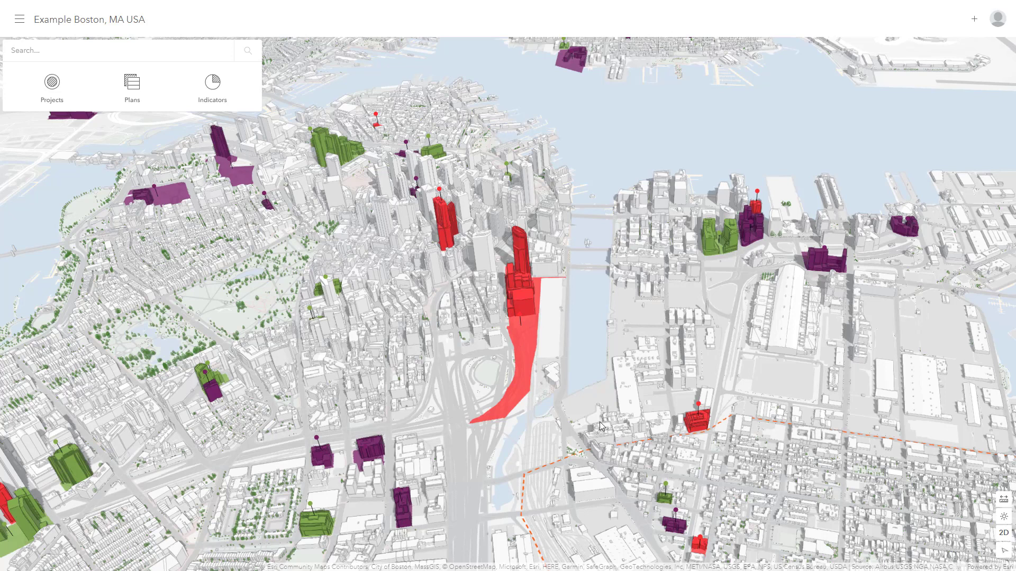
- Open the Western Avenue zoning plan from the list of plans
{"action": "left_click", "coordinate": [137, 98]}
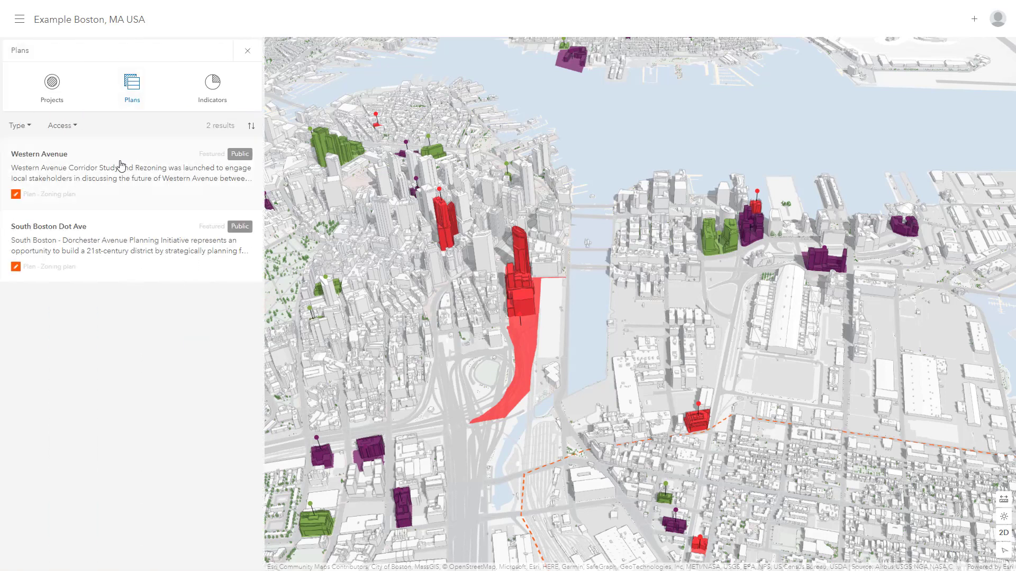
{"action": "left_click", "coordinate": [118, 169]}
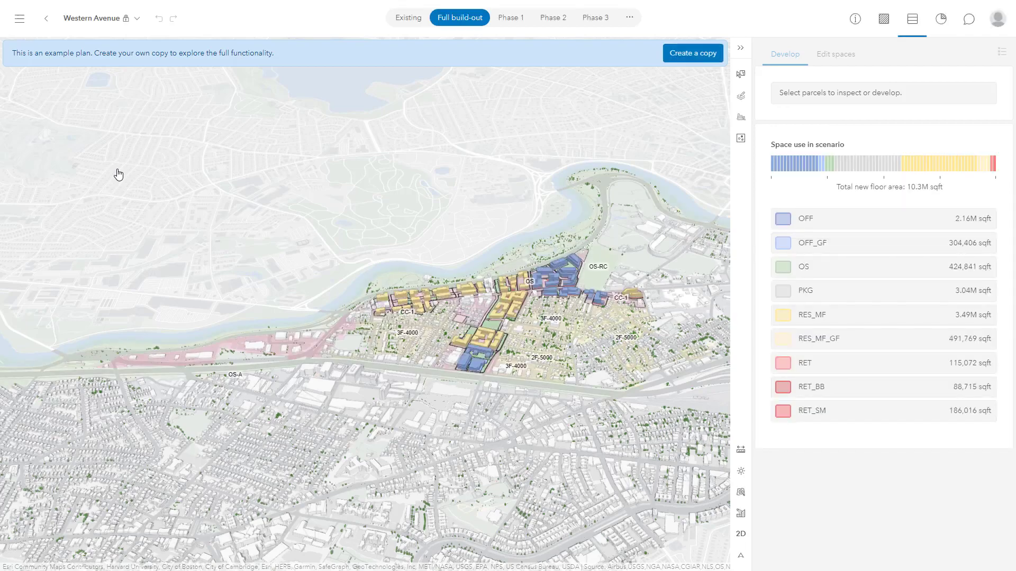
{"action": "scroll", "coordinate": [515, 286], "scroll_direction": "up", "scroll_amount": 5}
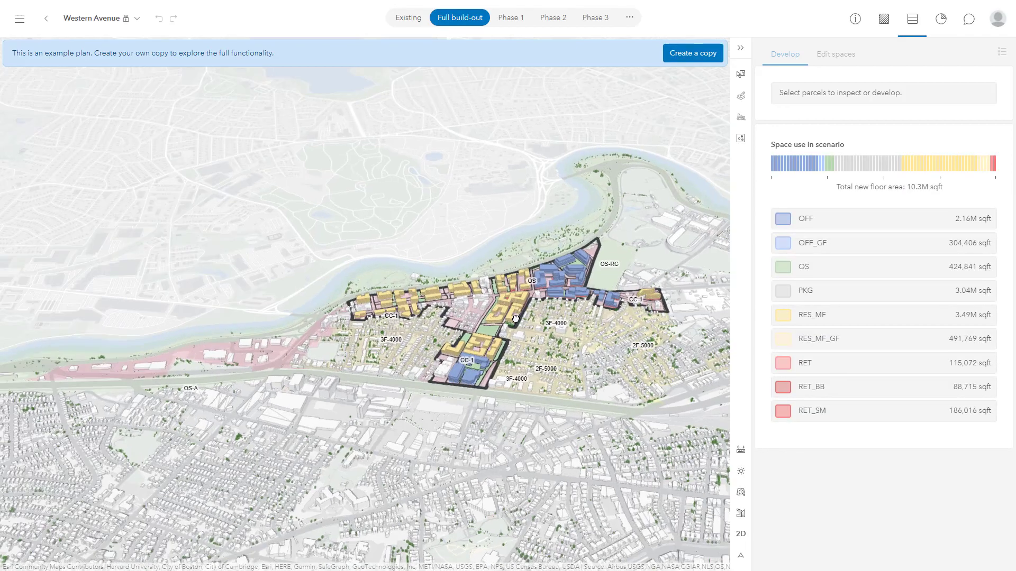
{"action": "right_click_drag", "start_coordinate": [558, 343], "coordinate": [617, 352]}
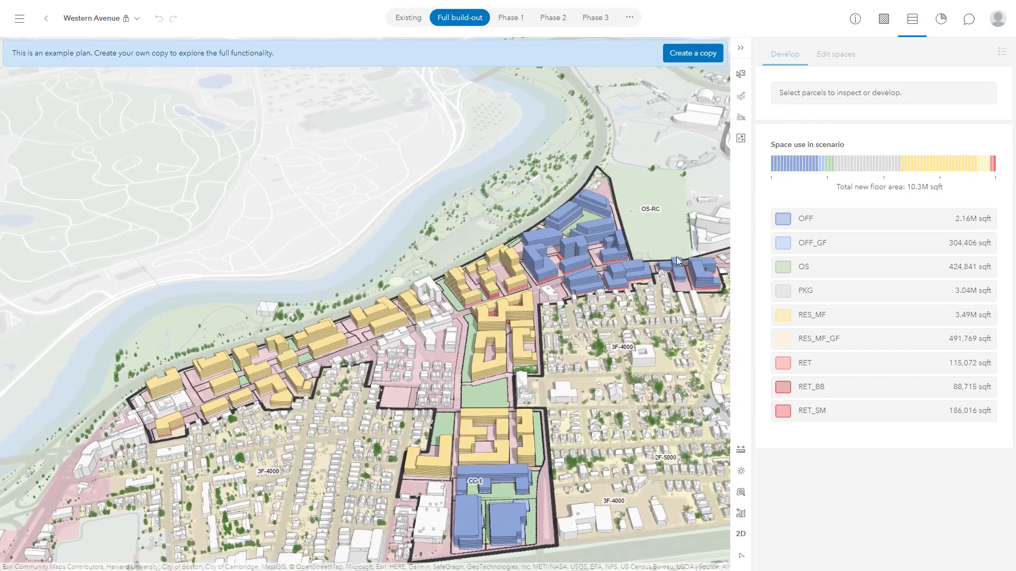
- Create a copy of the example plan named "Western Avenue - Tutorial"
{"action": "left_click", "coordinate": [698, 53]}
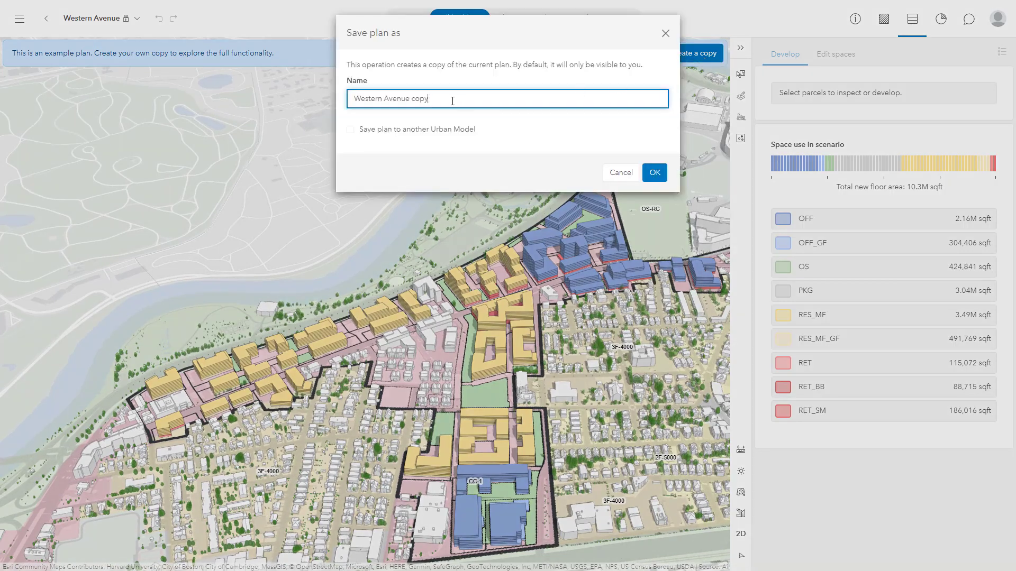
{"action": "double_click", "coordinate": [420, 99]}
{"action": "type", "text": "- Tutorial"}
{"action": "left_click", "coordinate": [654, 174]}
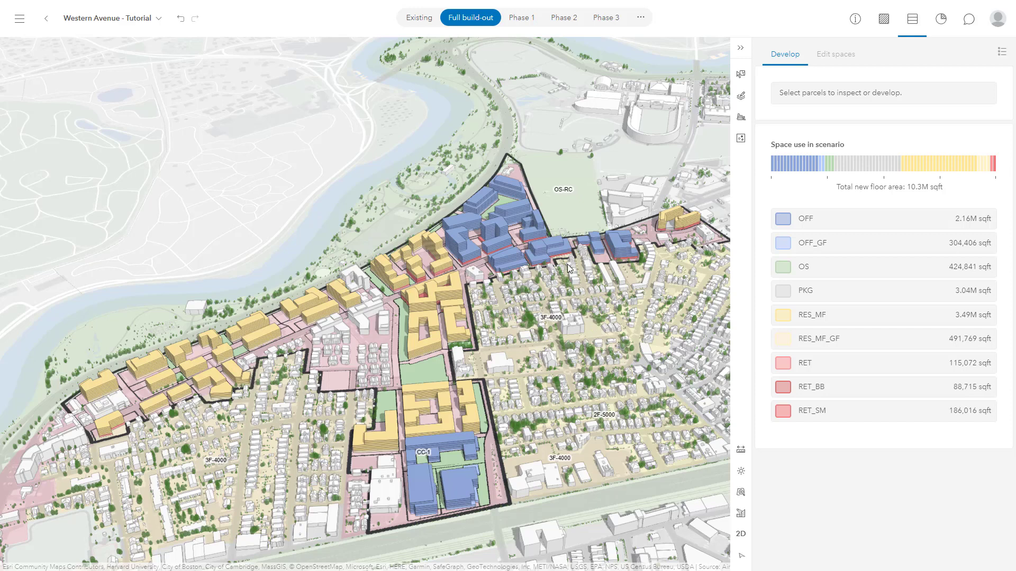
- Review the Phase 1, Phase 2 and Phase 3 scenarios in turn
{"action": "left_click", "coordinate": [518, 19]}
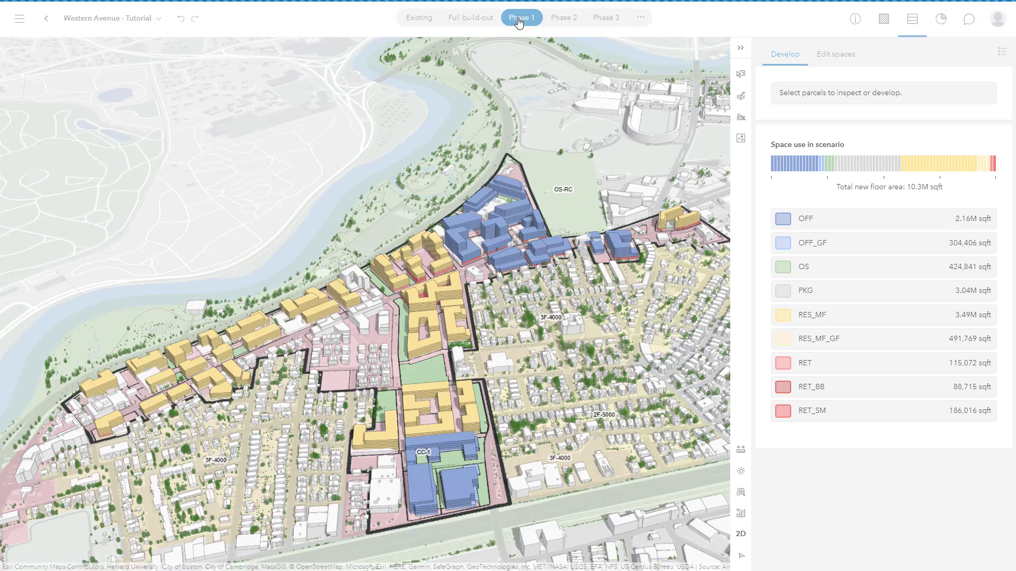
{"action": "left_click", "coordinate": [564, 20]}
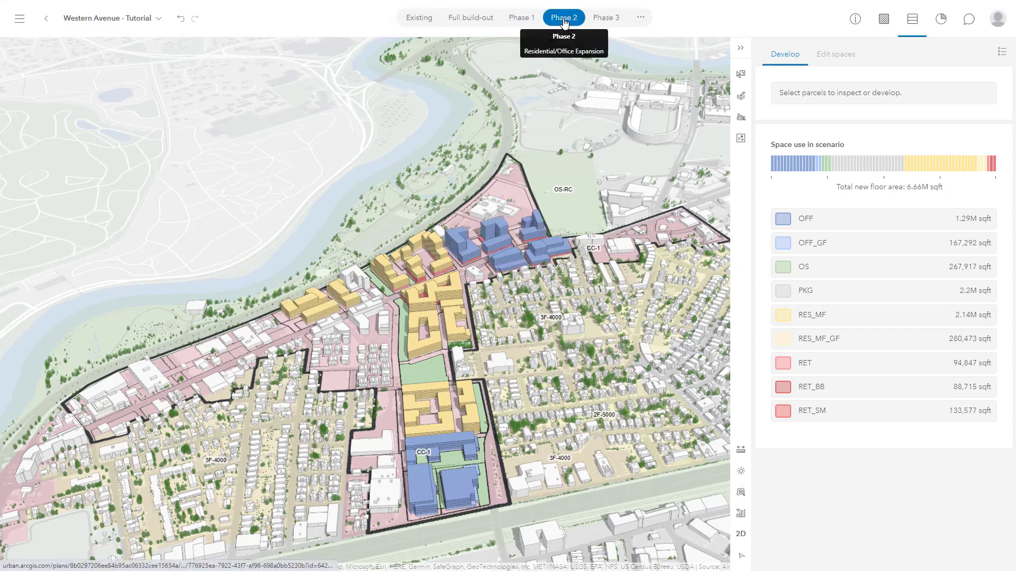
{"action": "left_click", "coordinate": [606, 20]}
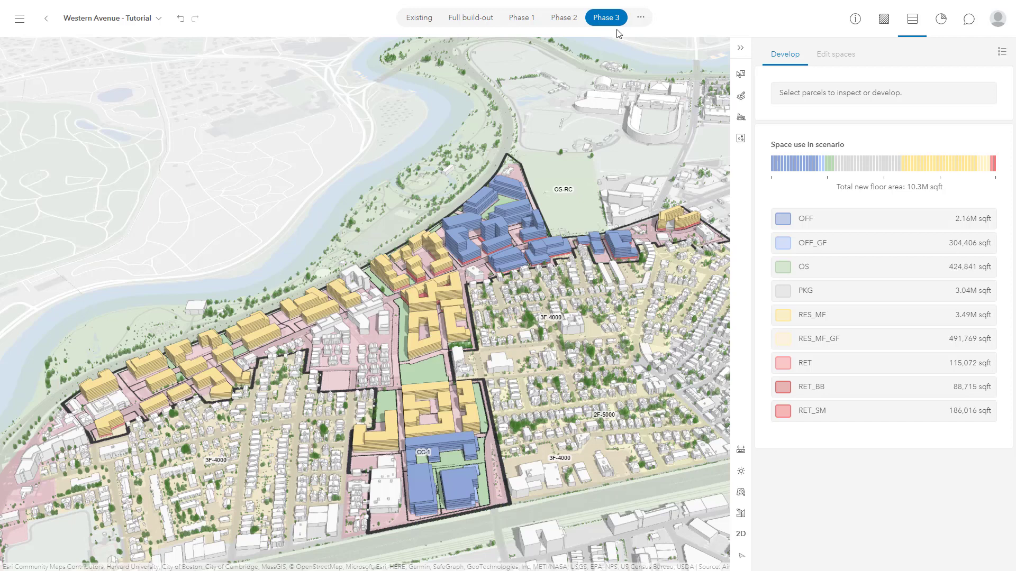
- Add a design scenario named "Sandbox" based on Existing conditions
{"action": "left_click", "coordinate": [641, 19]}
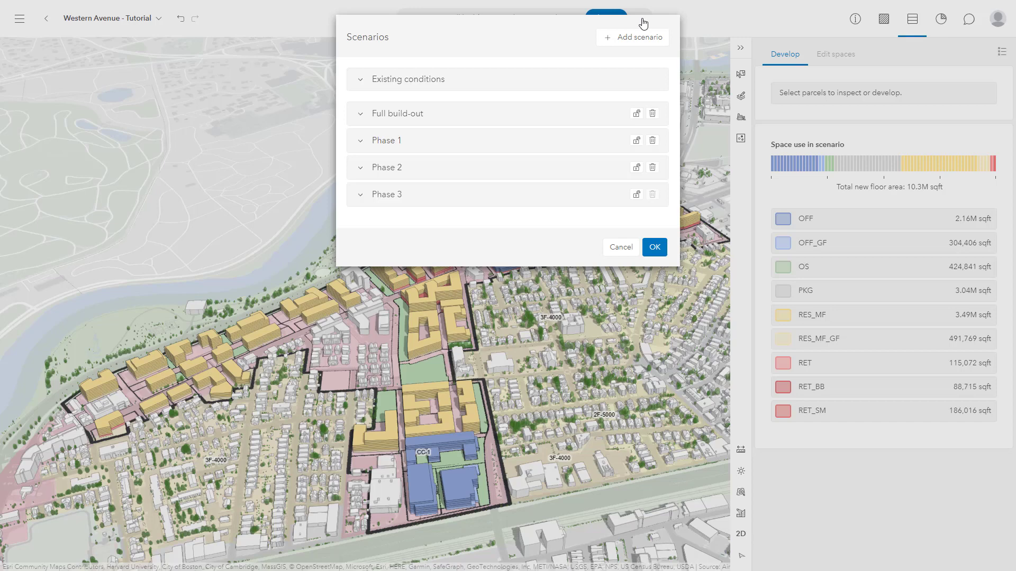
{"action": "left_click", "coordinate": [615, 38]}
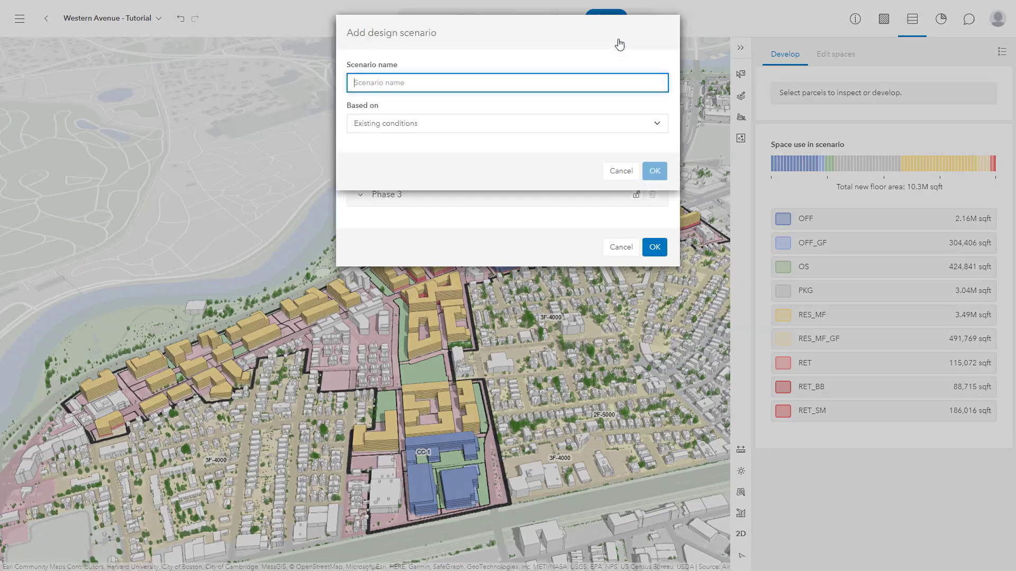
{"action": "type", "text": "Sandbox"}
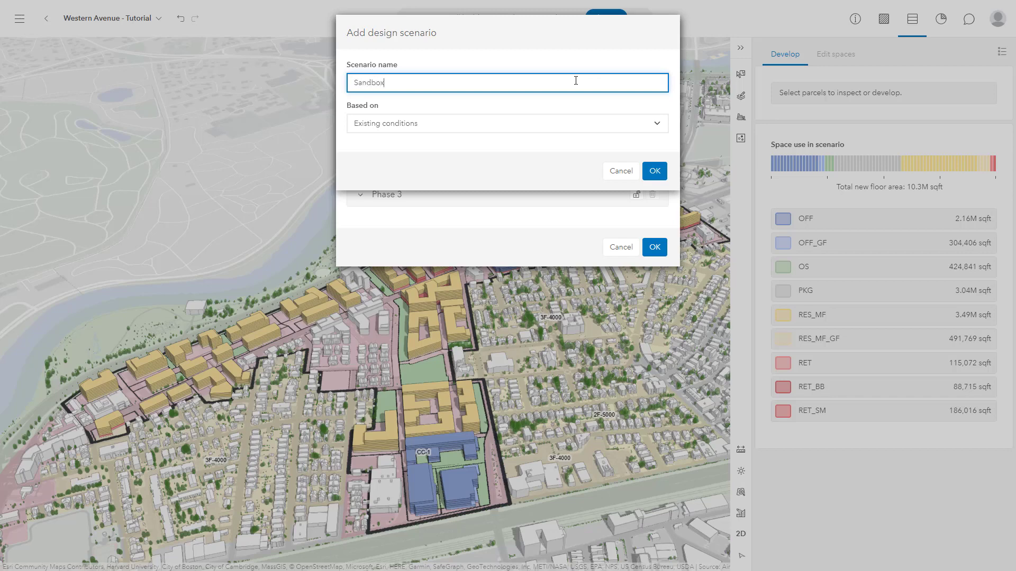
{"action": "left_click", "coordinate": [588, 124]}
{"action": "left_click", "coordinate": [560, 137]}
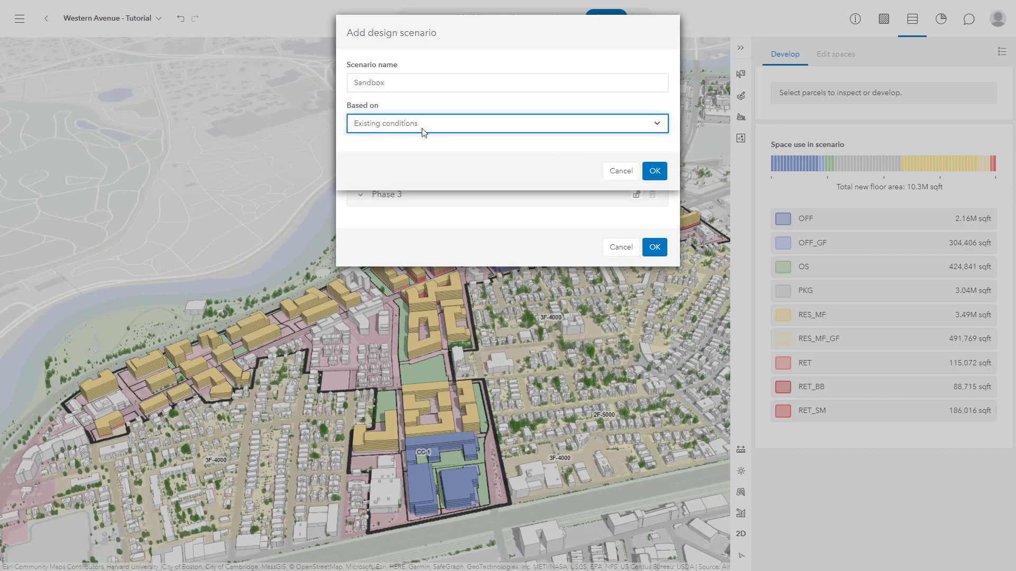
{"action": "left_click", "coordinate": [654, 171]}
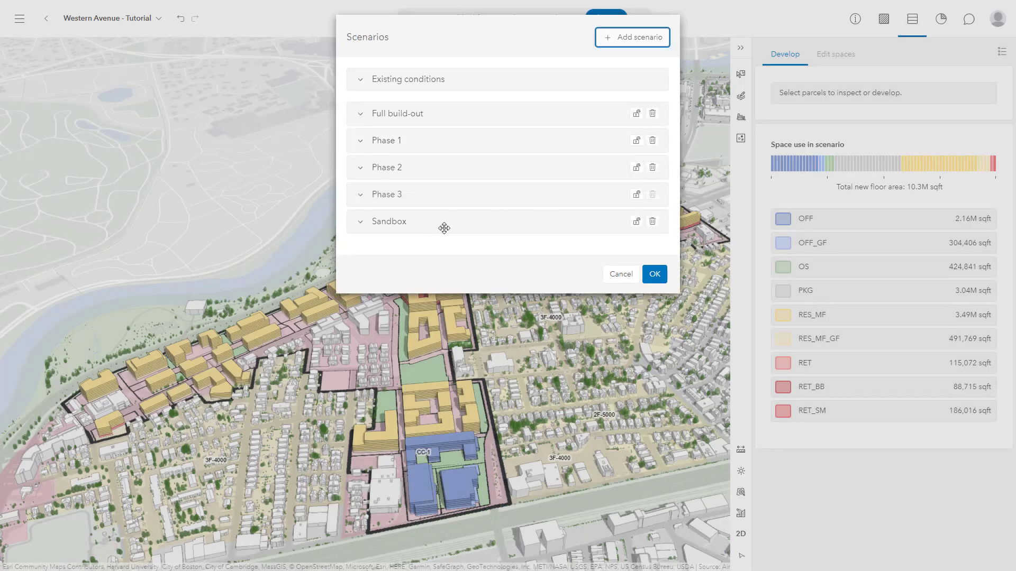
{"action": "left_click", "coordinate": [650, 273]}
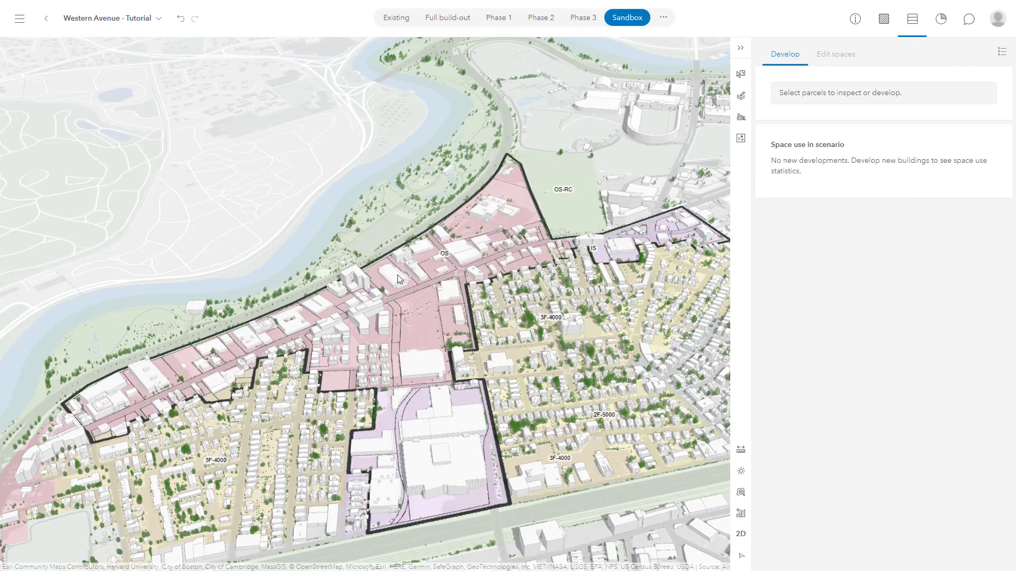
- Apply the High-Rise Residential building type to the parcel with the arched-roof building north of the main avenue
{"action": "scroll", "coordinate": [397, 275], "scroll_direction": "up", "scroll_amount": 5}
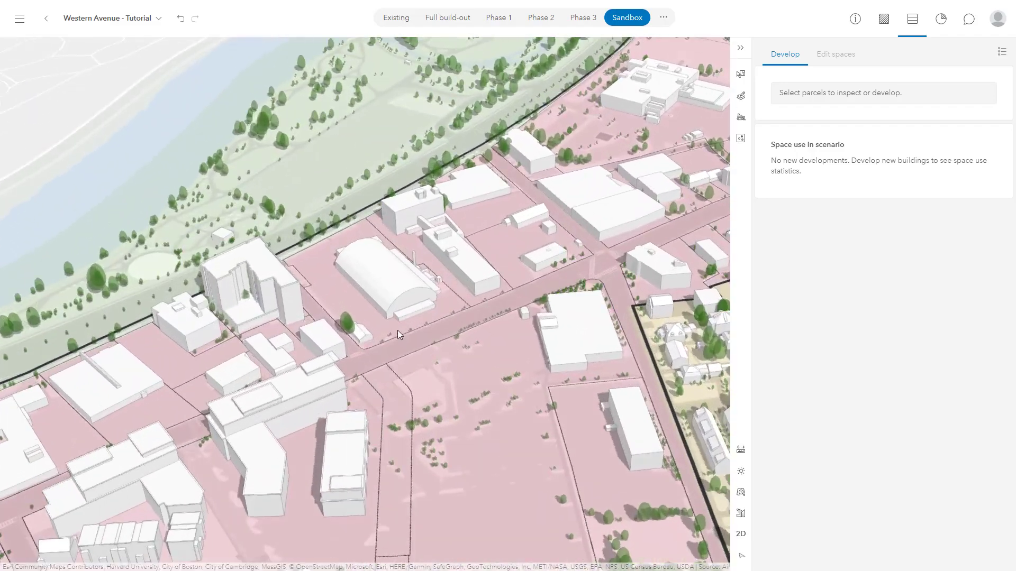
{"action": "left_click", "coordinate": [398, 330]}
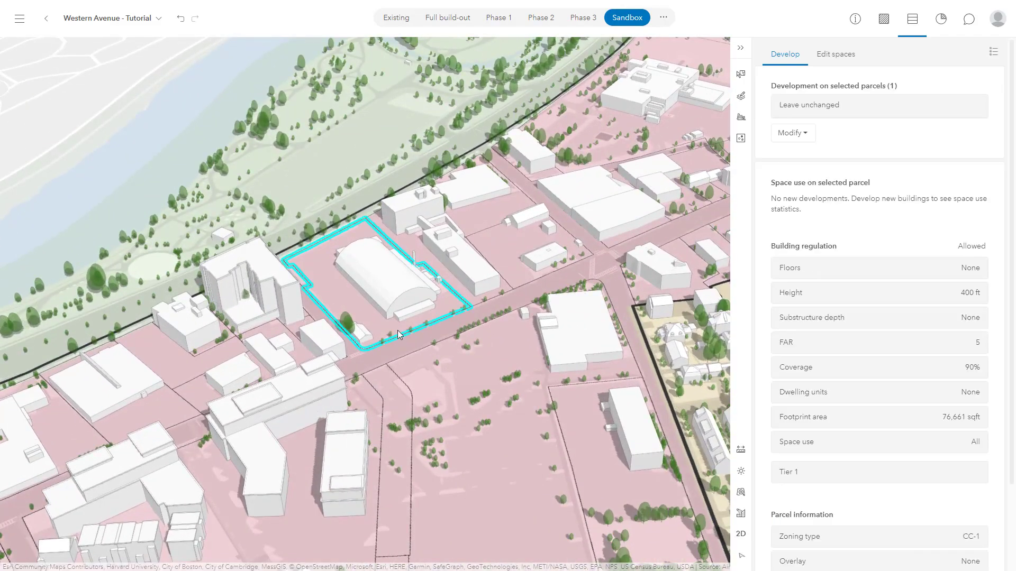
{"action": "left_click", "coordinate": [801, 134]}
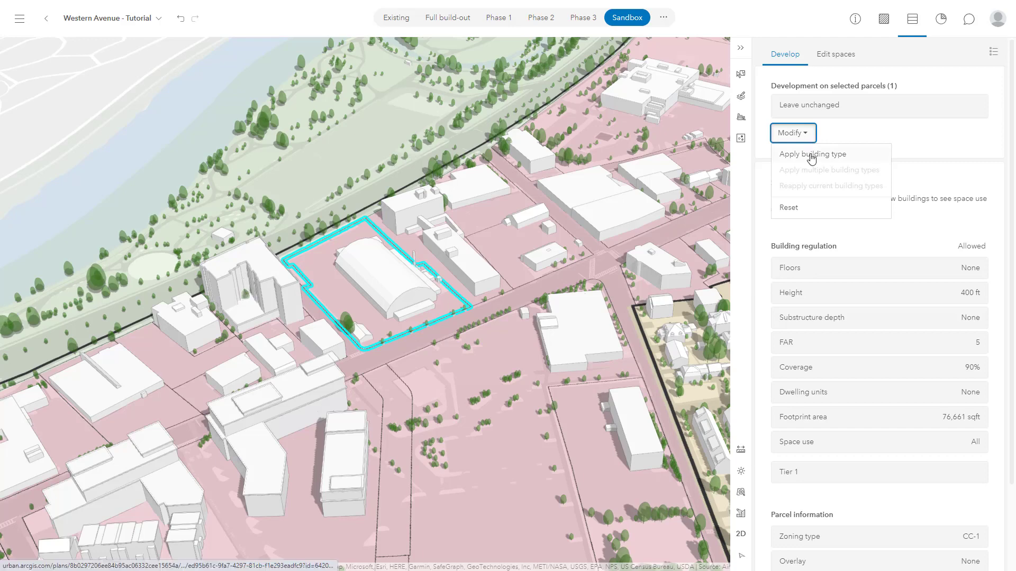
{"action": "left_click", "coordinate": [812, 158]}
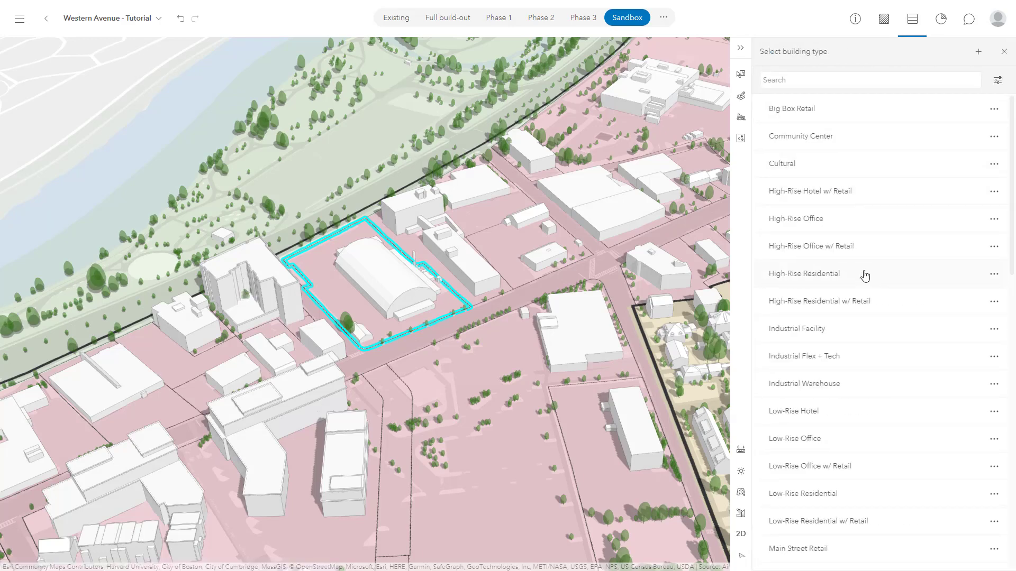
{"action": "left_click", "coordinate": [865, 276]}
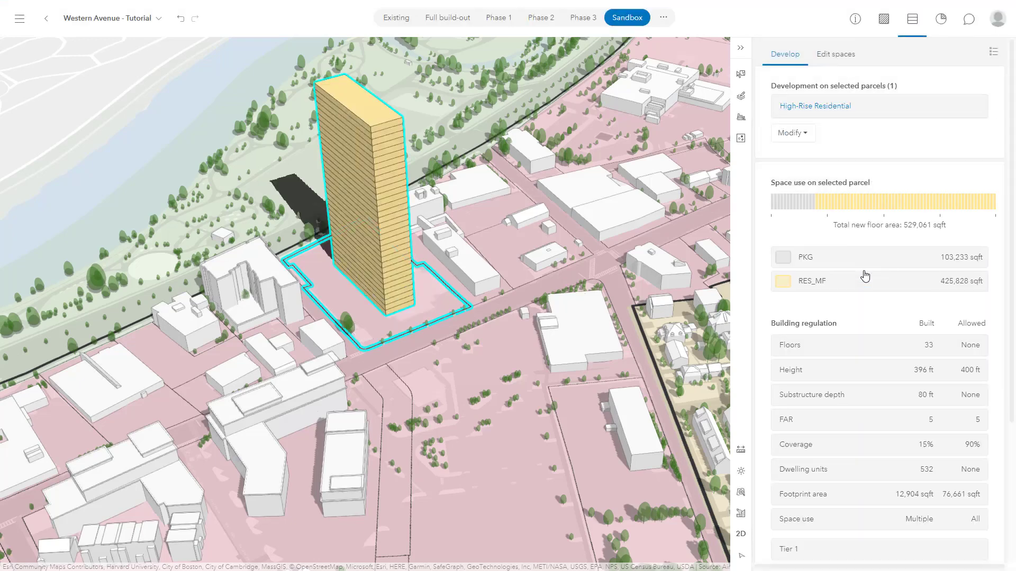
- Examine the High-Rise Residential building type's settings and the parcel's height and FAR regulations
{"action": "left_click", "coordinate": [815, 109]}
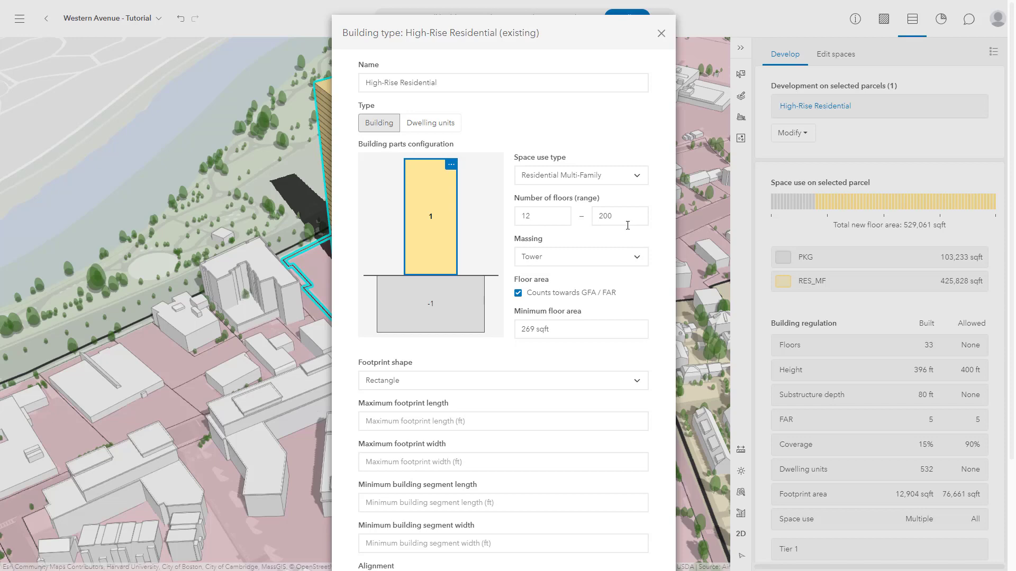
{"action": "left_click", "coordinate": [661, 34]}
{"action": "left_click", "coordinate": [768, 150]}
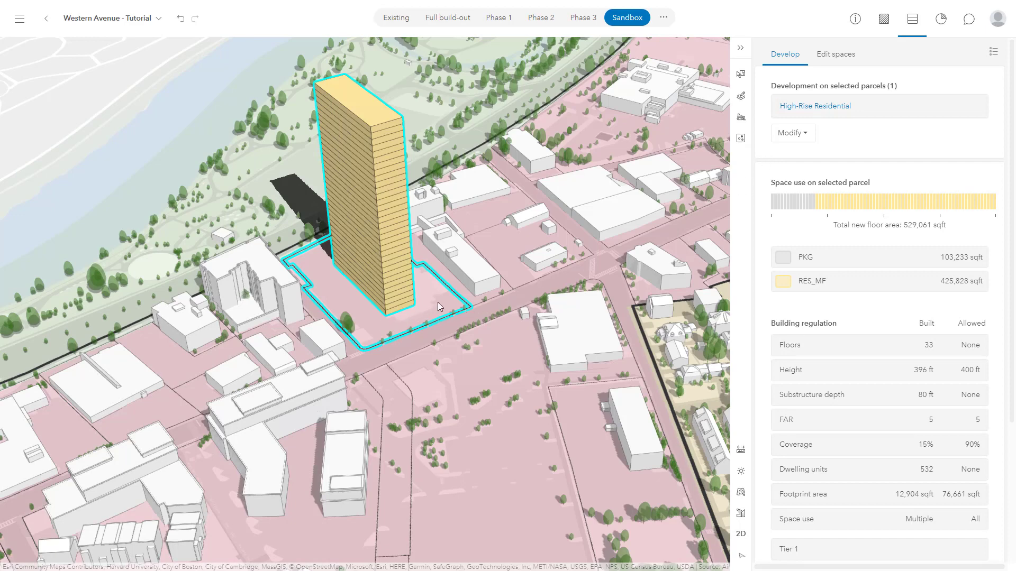
{"action": "left_click", "coordinate": [908, 379]}
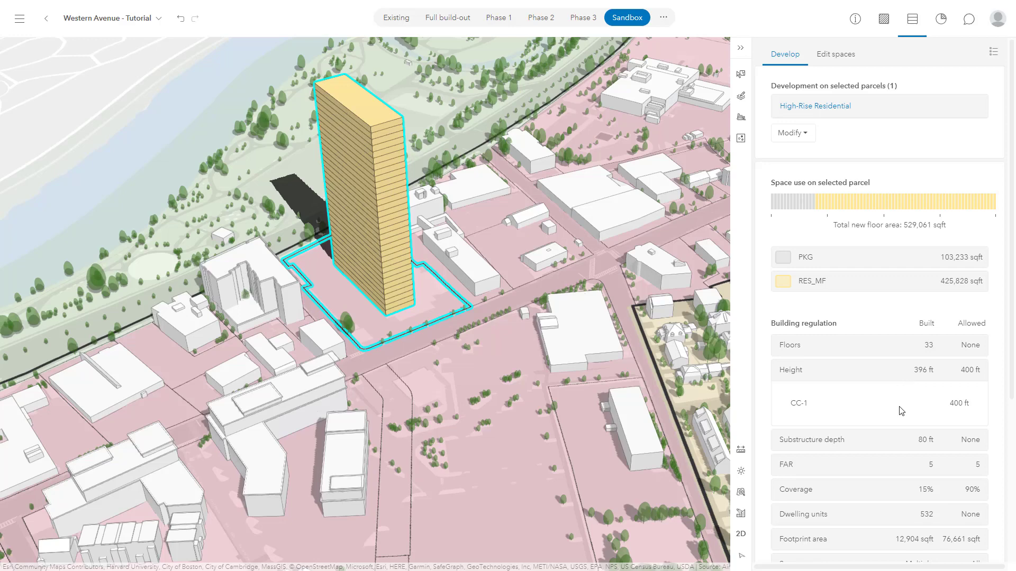
{"action": "left_click", "coordinate": [900, 466]}
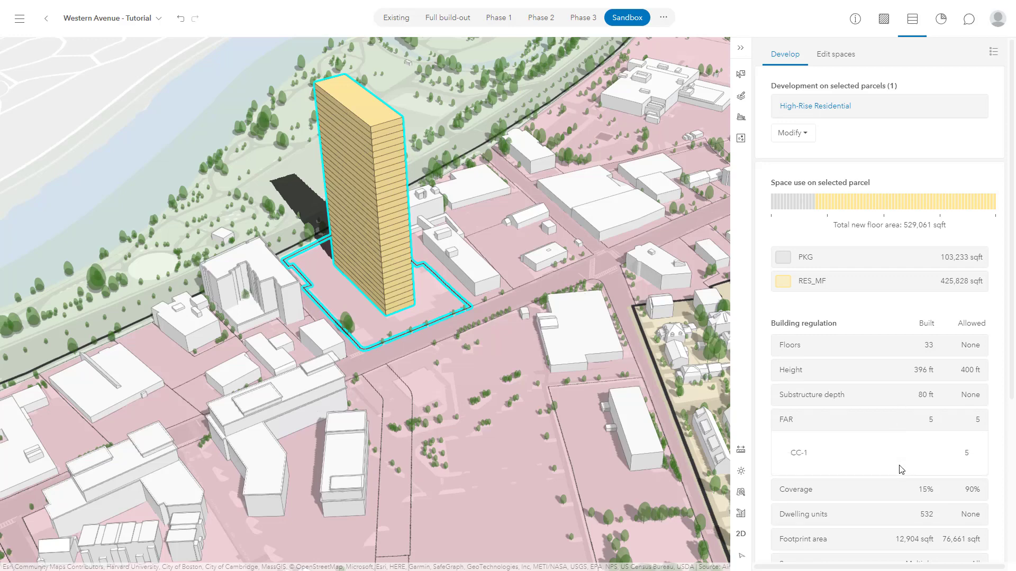
- Duplicate the CC-1 zoning type from its detailed settings to start a new zoning type
{"action": "left_click", "coordinate": [877, 26]}
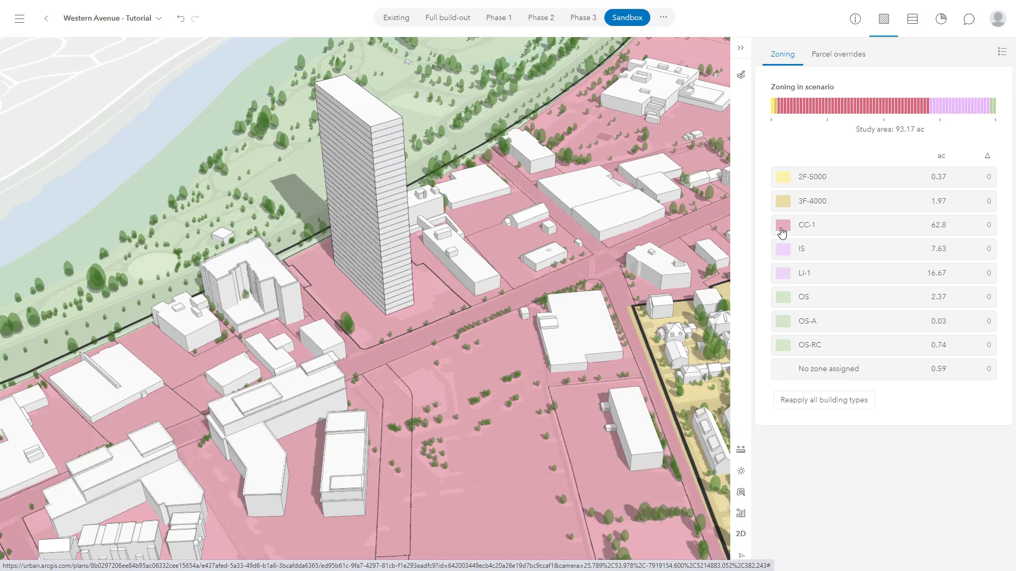
{"action": "left_click", "coordinate": [782, 233]}
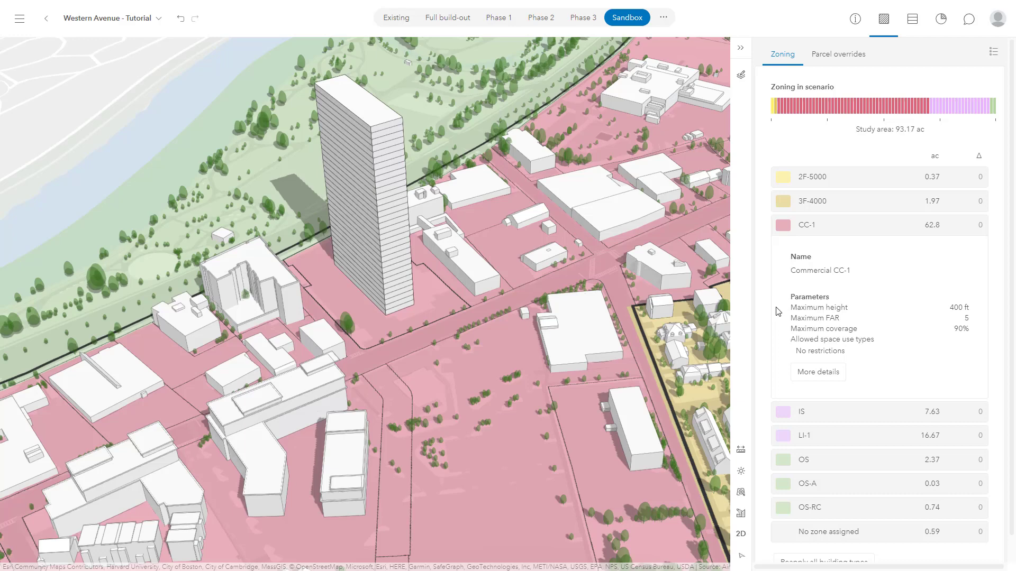
{"action": "left_click", "coordinate": [806, 372]}
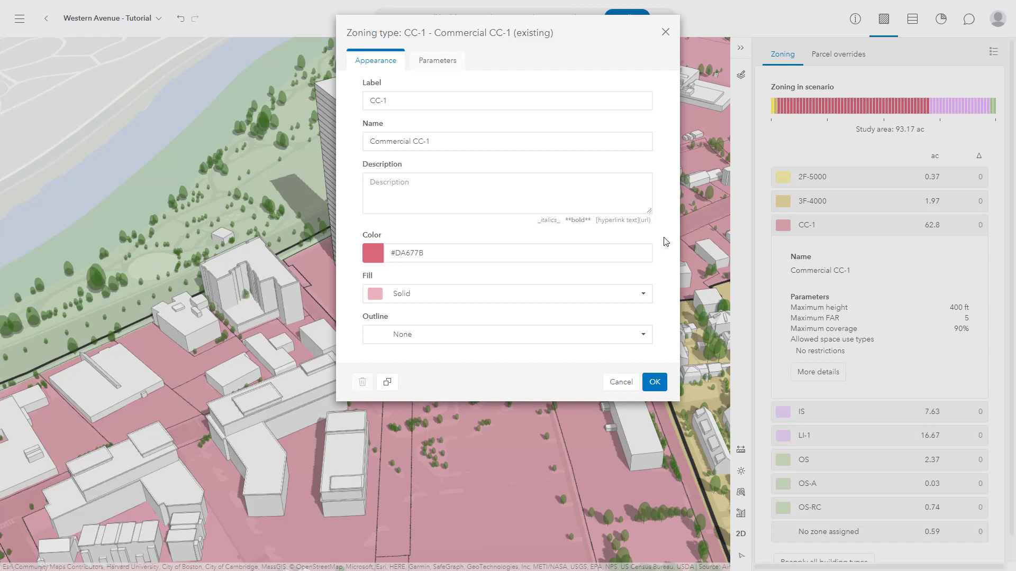
{"action": "left_click", "coordinate": [388, 382]}
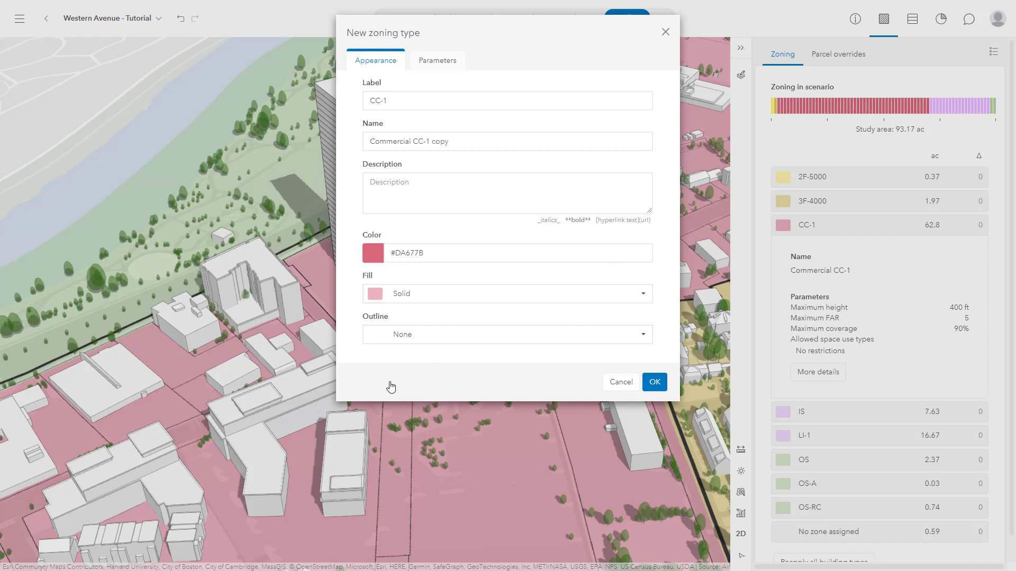
- Label the new zoning type "SDD", name it "Special Development District" and set its fill to Diagonal (forward)
{"action": "triple_click", "coordinate": [421, 103]}
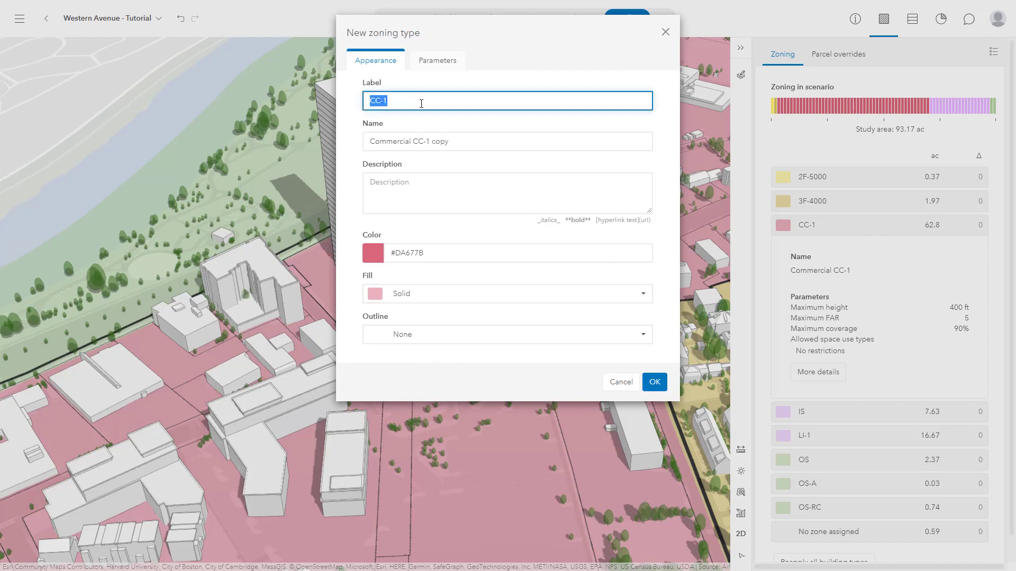
{"action": "type", "text": "SDD"}
{"action": "left_click_drag", "start_coordinate": [455, 141], "coordinate": [354, 141]}
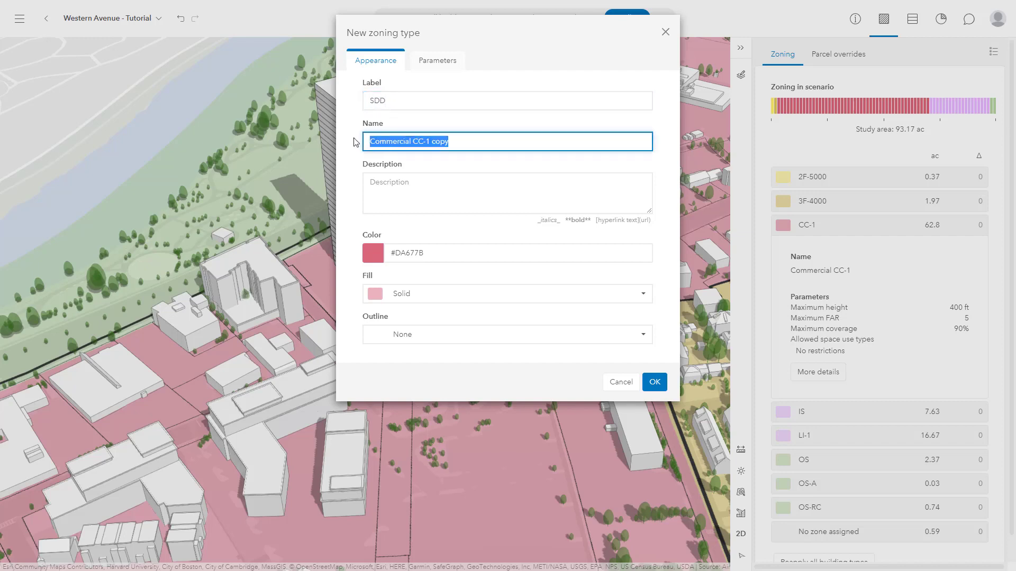
{"action": "type", "text": "Special Development District"}
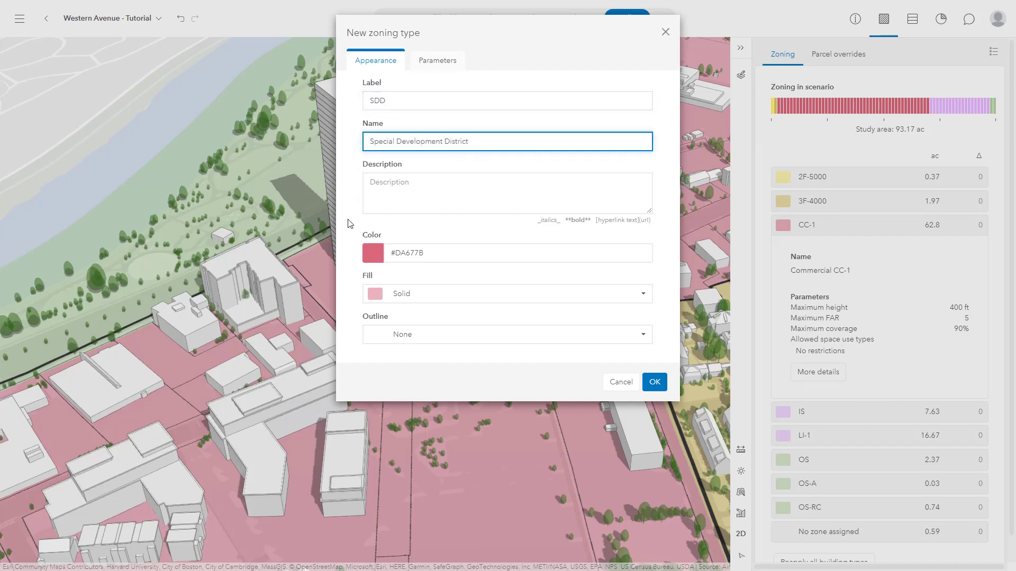
{"action": "left_click", "coordinate": [425, 293]}
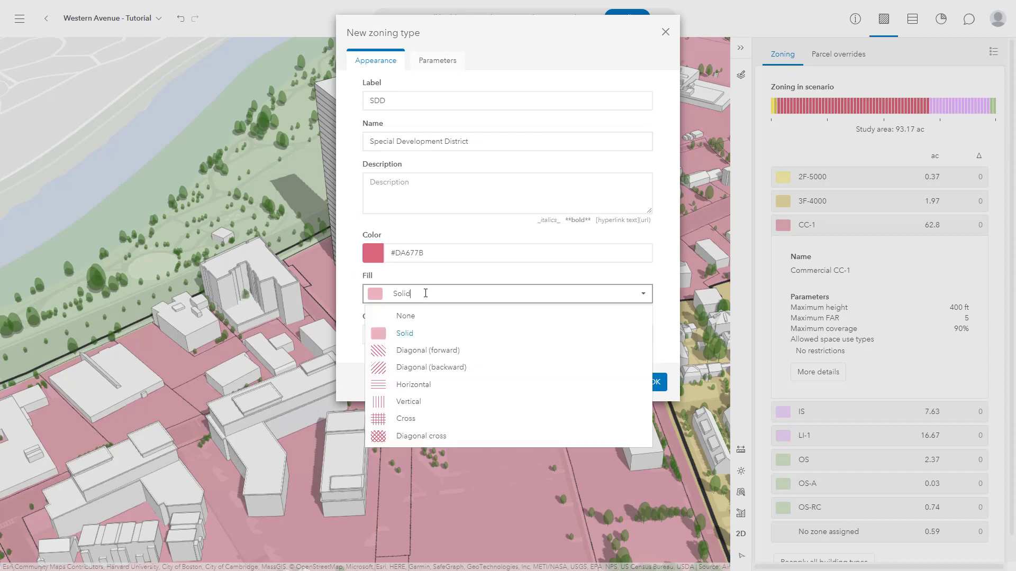
{"action": "left_click", "coordinate": [470, 355]}
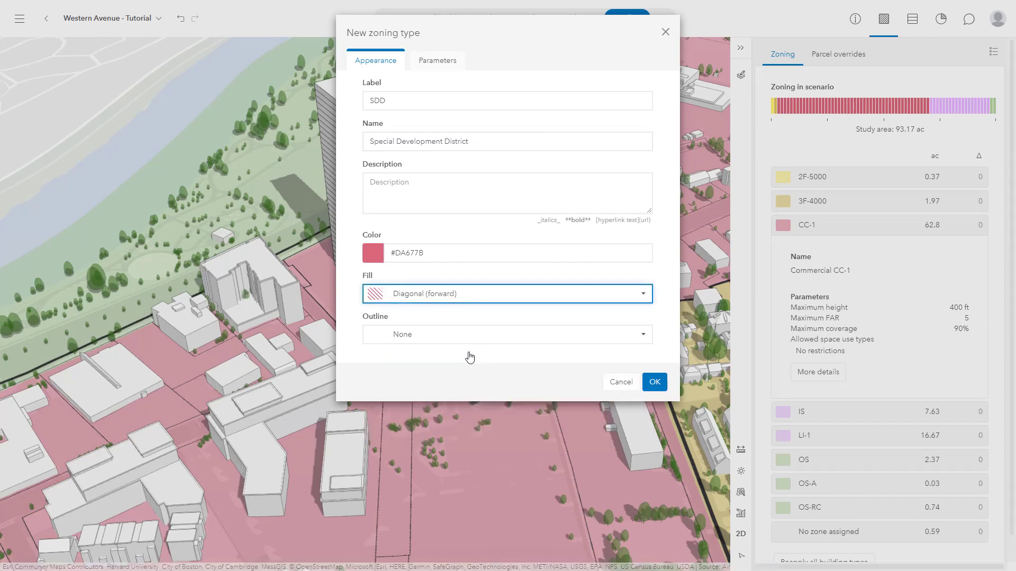
- Set the new zoning type's maximum height to 100 ft and create the type
{"action": "left_click", "coordinate": [443, 73]}
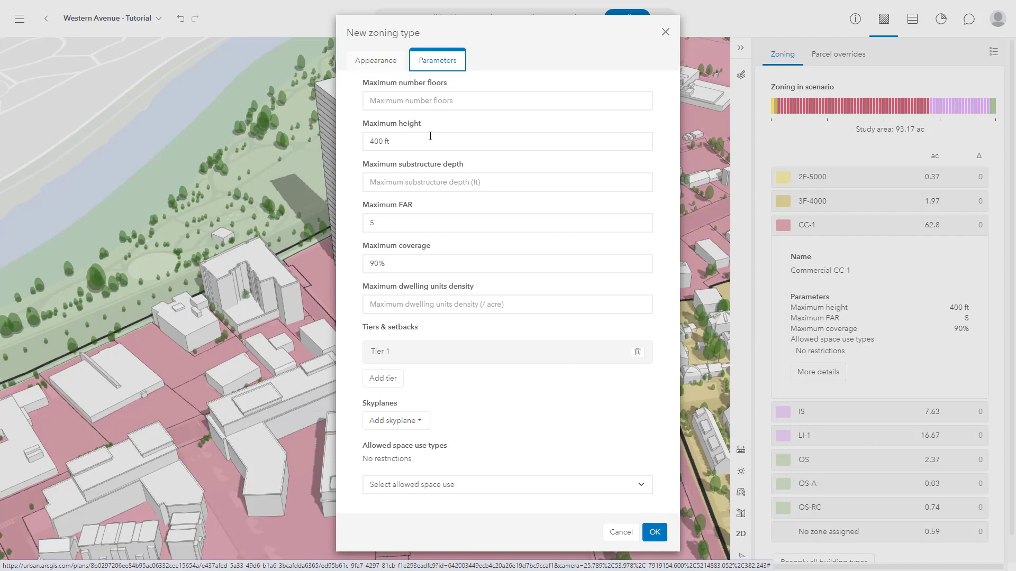
{"action": "left_click", "coordinate": [370, 143]}
{"action": "left_click_drag", "start_coordinate": [370, 144], "coordinate": [373, 144]}
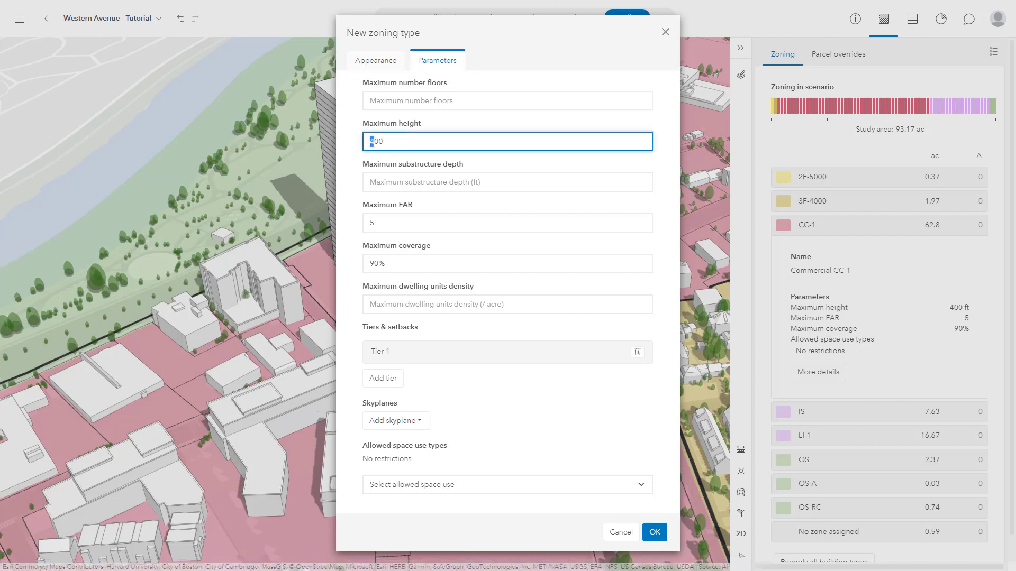
{"action": "type", "text": "1"}
{"action": "left_click", "coordinate": [541, 123]}
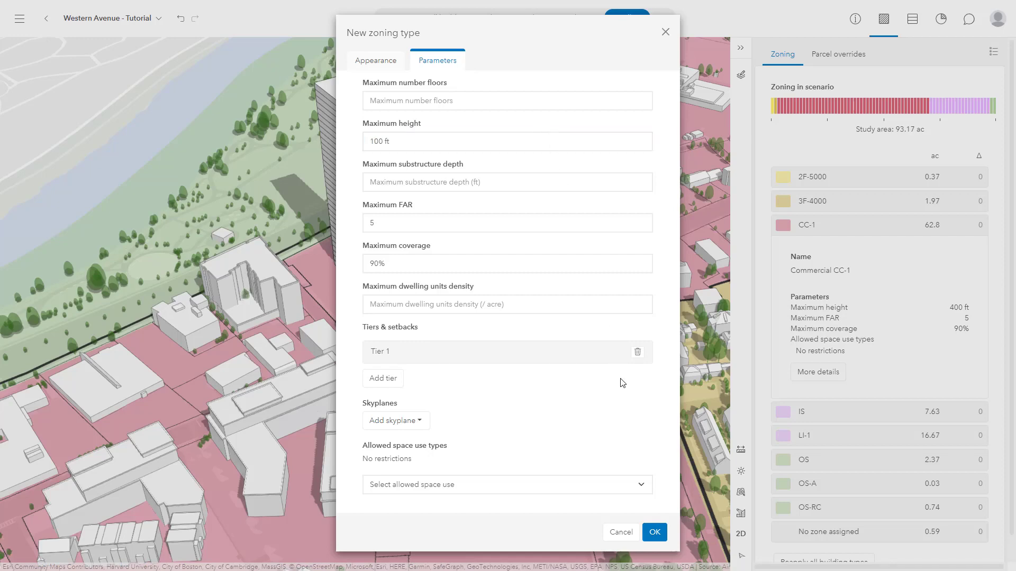
{"action": "left_click", "coordinate": [653, 528]}
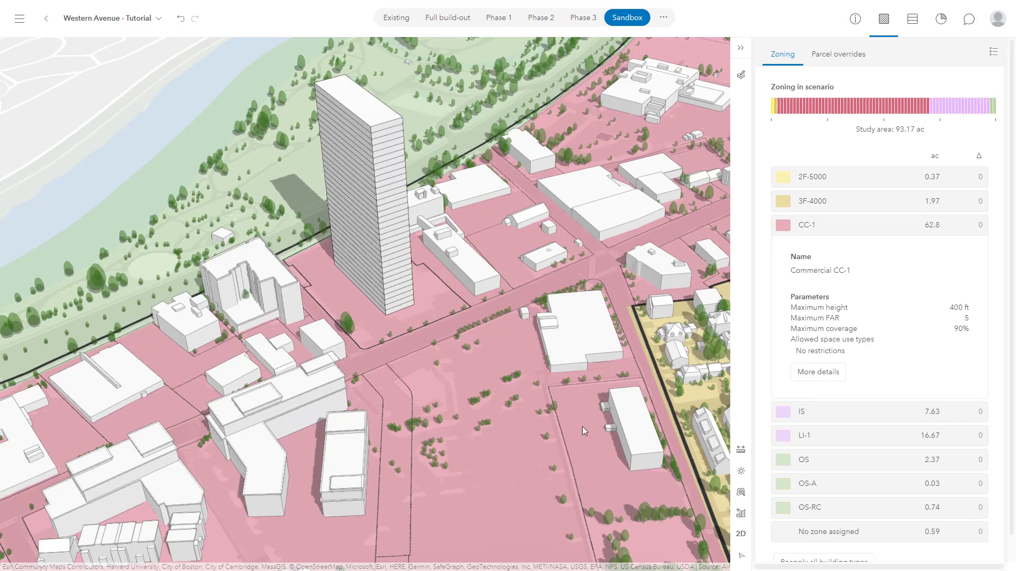
- Change the zoning of the large CC-1 area around the high-rise to SDD - Special Development District and check its maximum height
{"action": "left_click", "coordinate": [439, 294]}
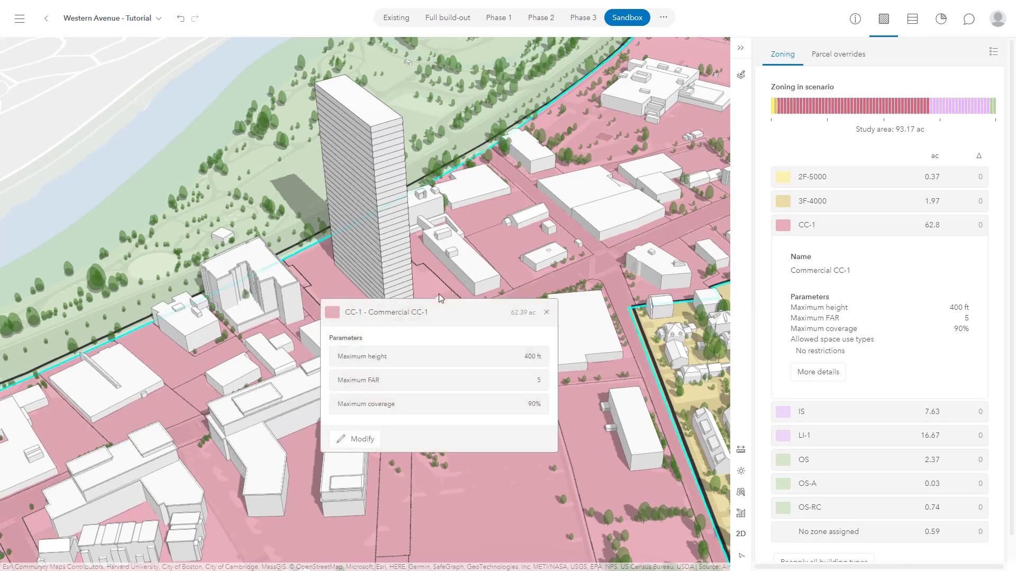
{"action": "left_click", "coordinate": [354, 439]}
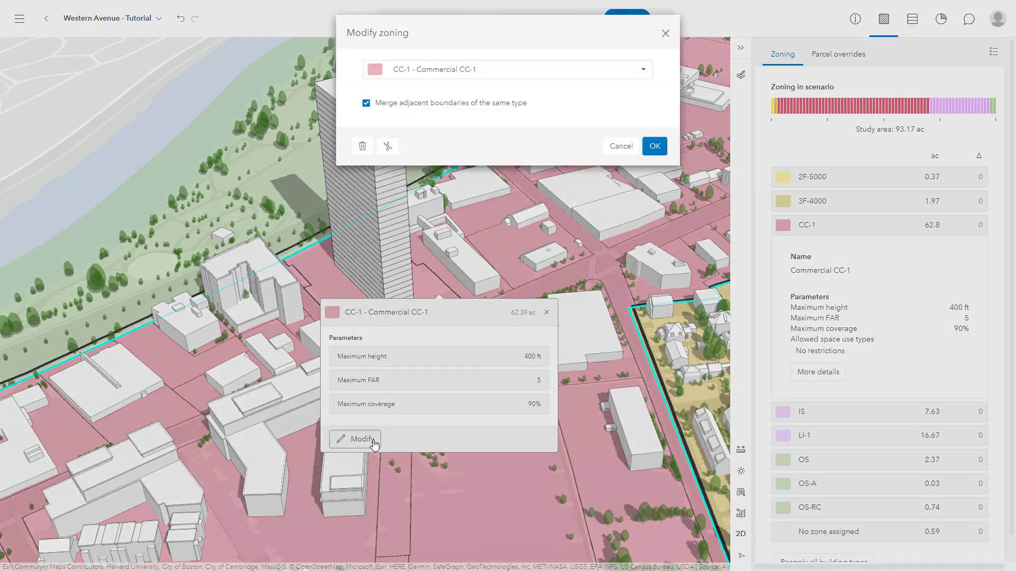
{"action": "left_click", "coordinate": [559, 73]}
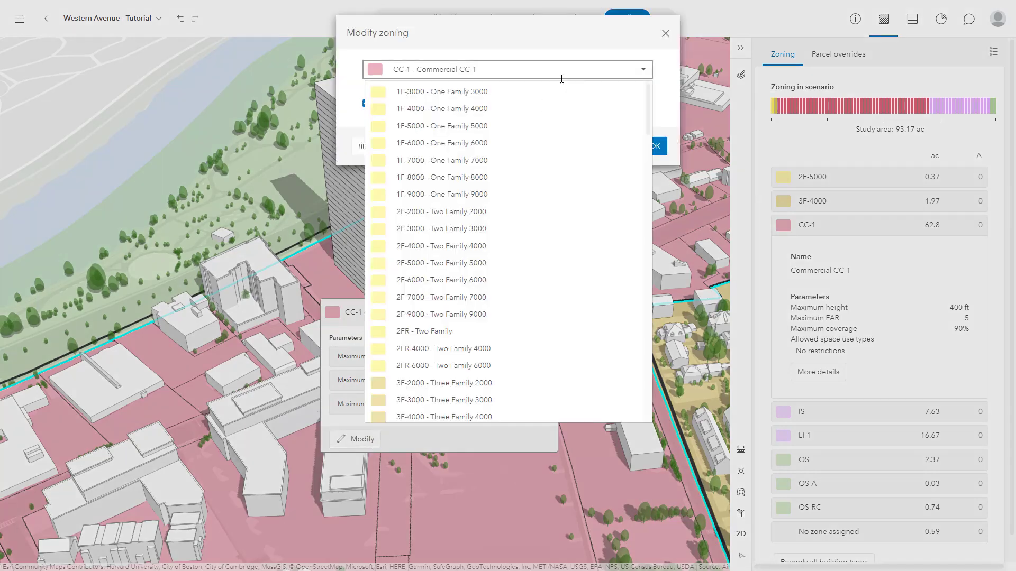
{"action": "left_click_drag", "start_coordinate": [647, 100], "coordinate": [646, 401]}
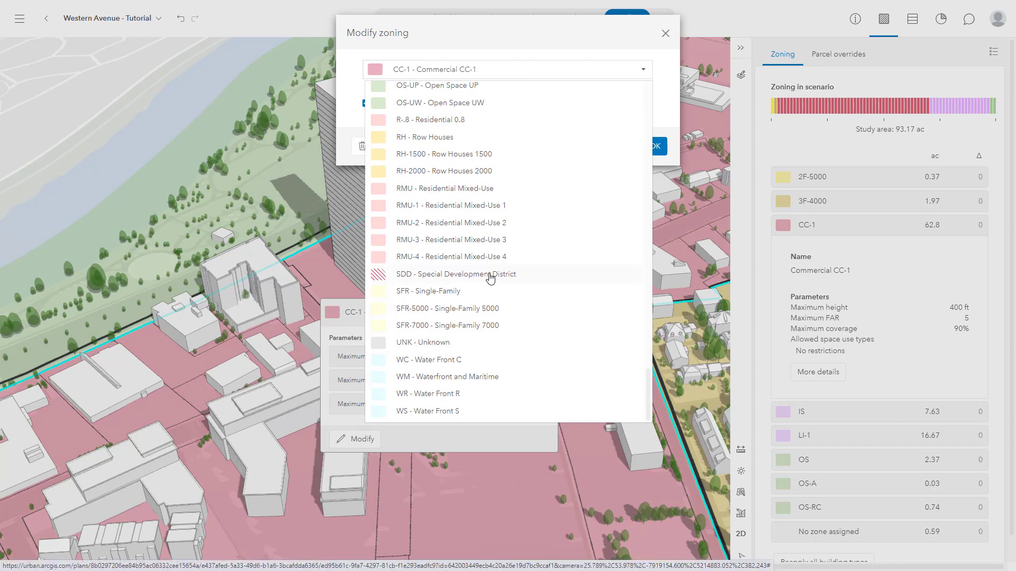
{"action": "left_click", "coordinate": [450, 278]}
{"action": "left_click", "coordinate": [653, 145]}
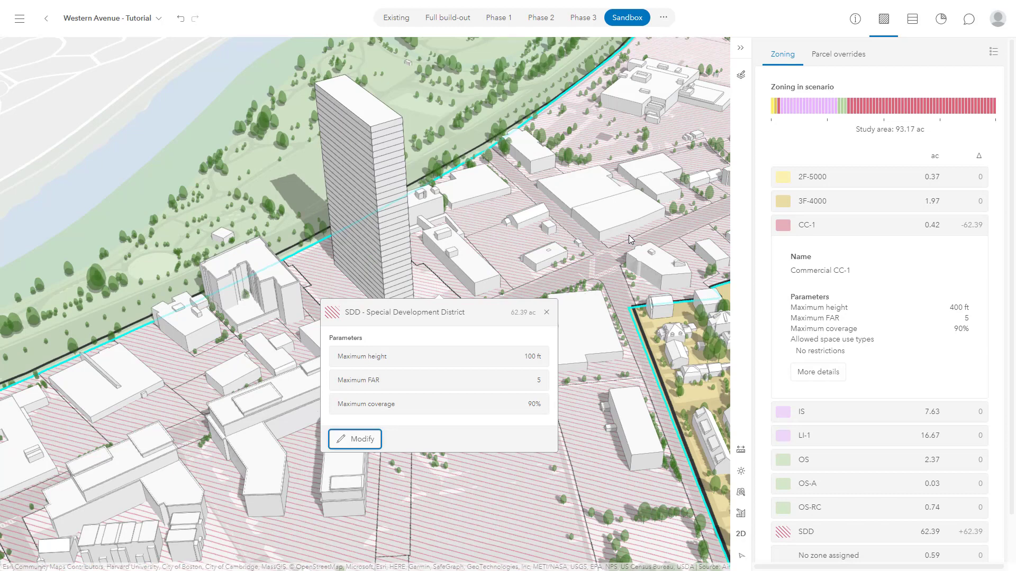
{"action": "left_click", "coordinate": [532, 358]}
{"action": "left_click_drag", "start_coordinate": [533, 358], "coordinate": [544, 364]}
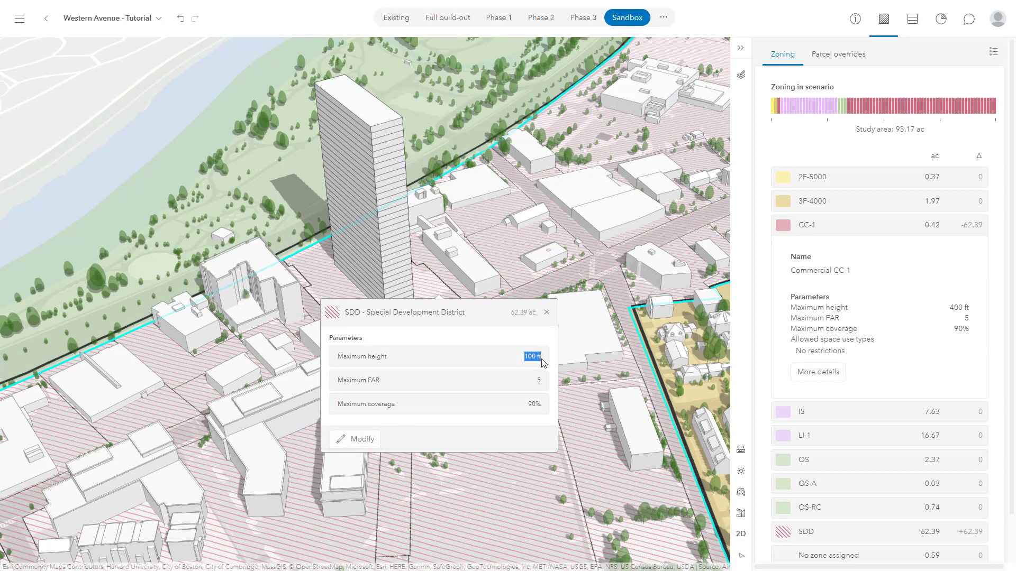
{"action": "left_click", "coordinate": [511, 388]}
- Reapply the current building type to the high-rise parcel so the building follows the new zoning
{"action": "left_click", "coordinate": [919, 21]}
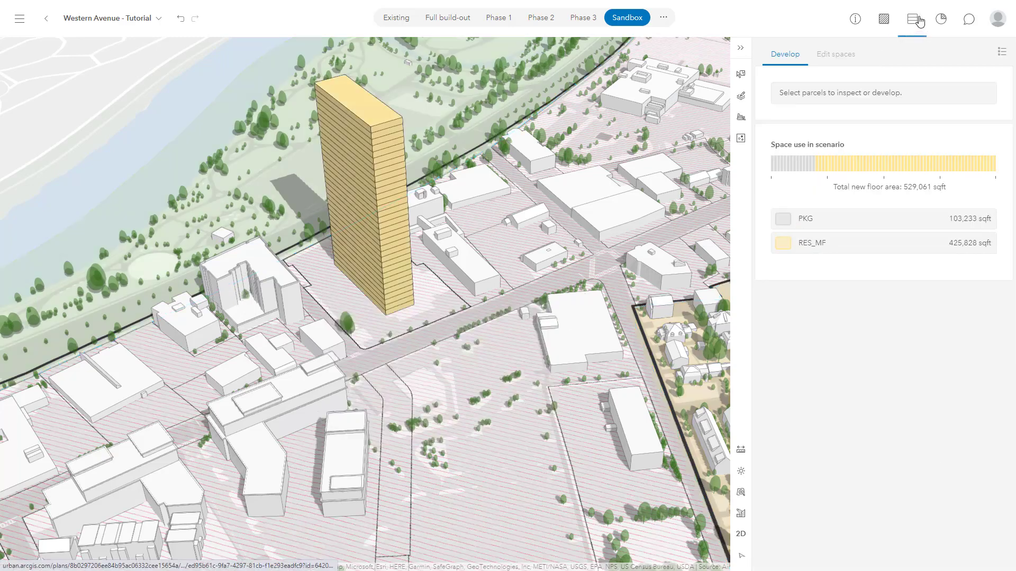
{"action": "left_click", "coordinate": [408, 298]}
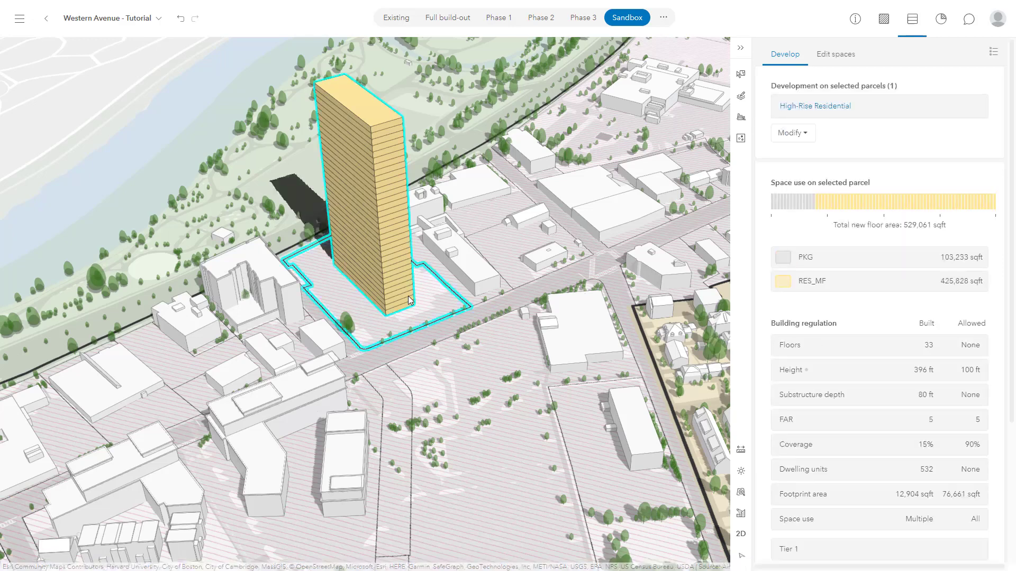
{"action": "mouse_move", "coordinate": [804, 377]}
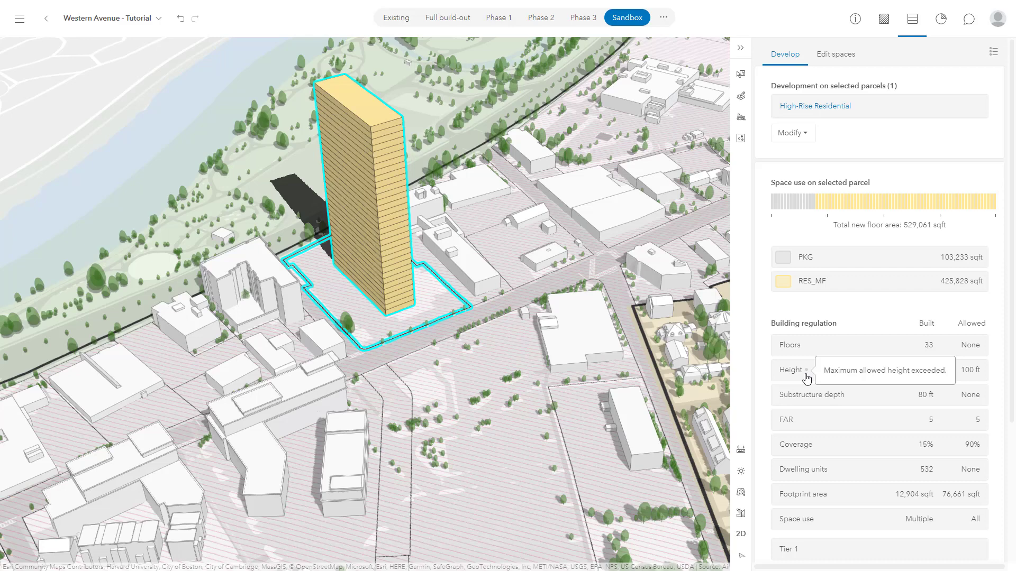
{"action": "left_click", "coordinate": [804, 137]}
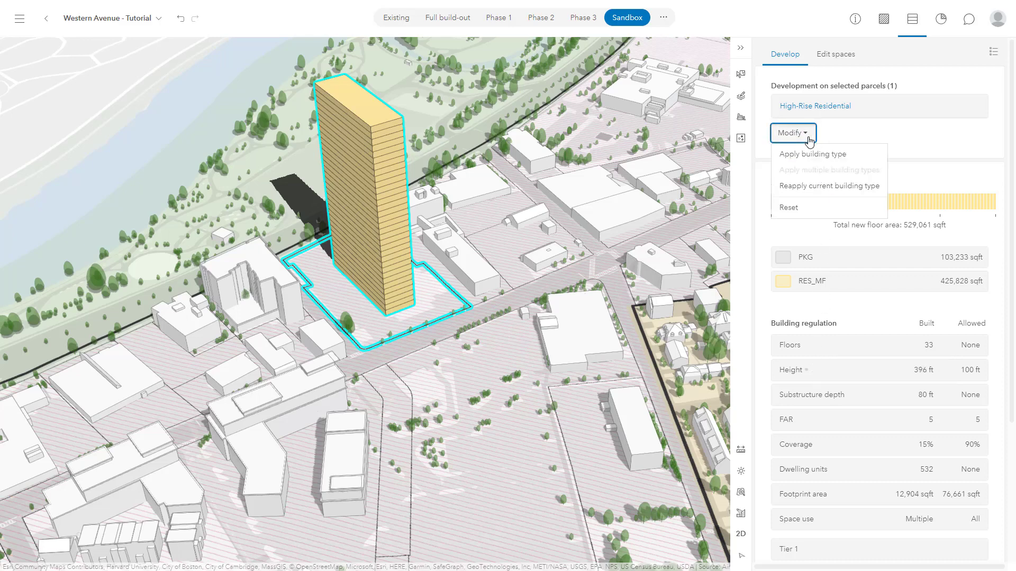
{"action": "left_click", "coordinate": [815, 186]}
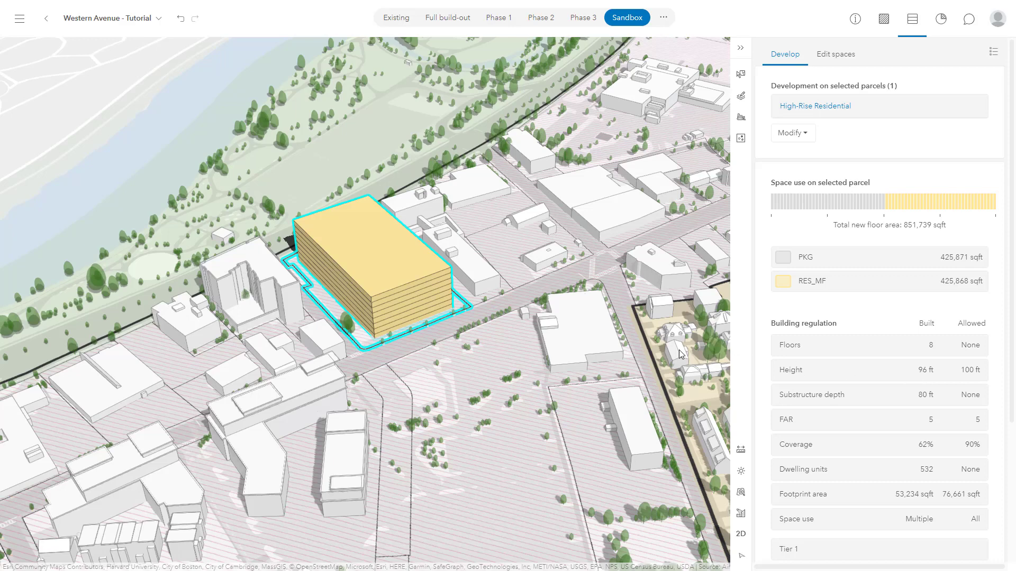
- Narrow the building to about 101 ft by offsetting its long wall inward, and set its ground floor's space use to Retail
{"action": "double_click", "coordinate": [414, 305]}
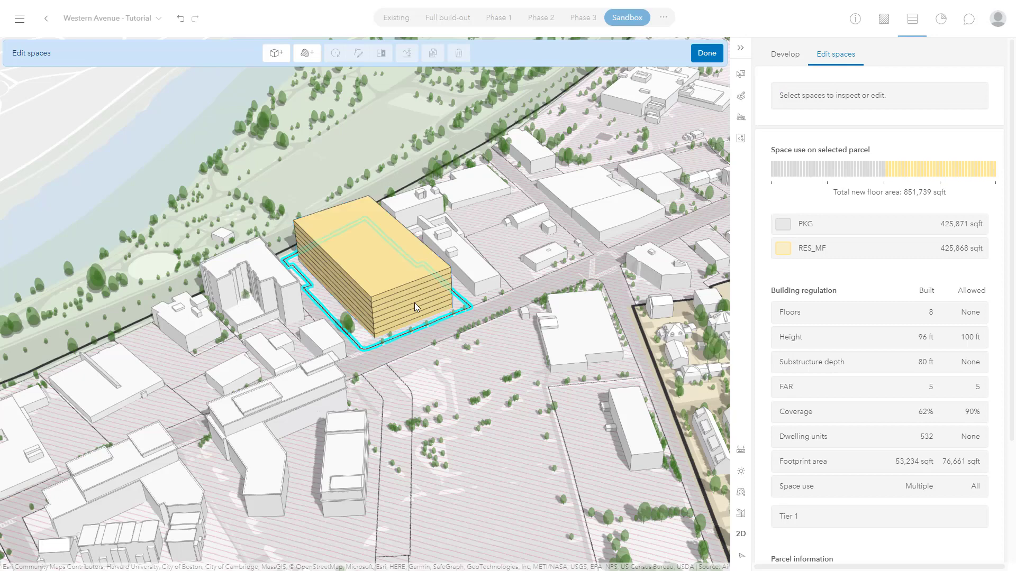
{"action": "scroll", "coordinate": [405, 303], "scroll_direction": "up", "scroll_amount": 5}
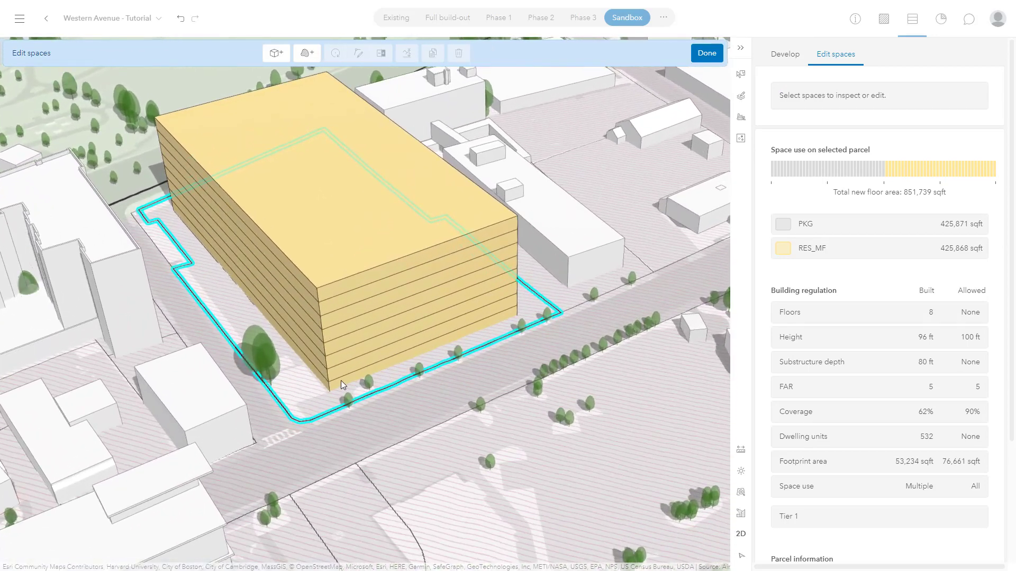
{"action": "left_click", "coordinate": [340, 383]}
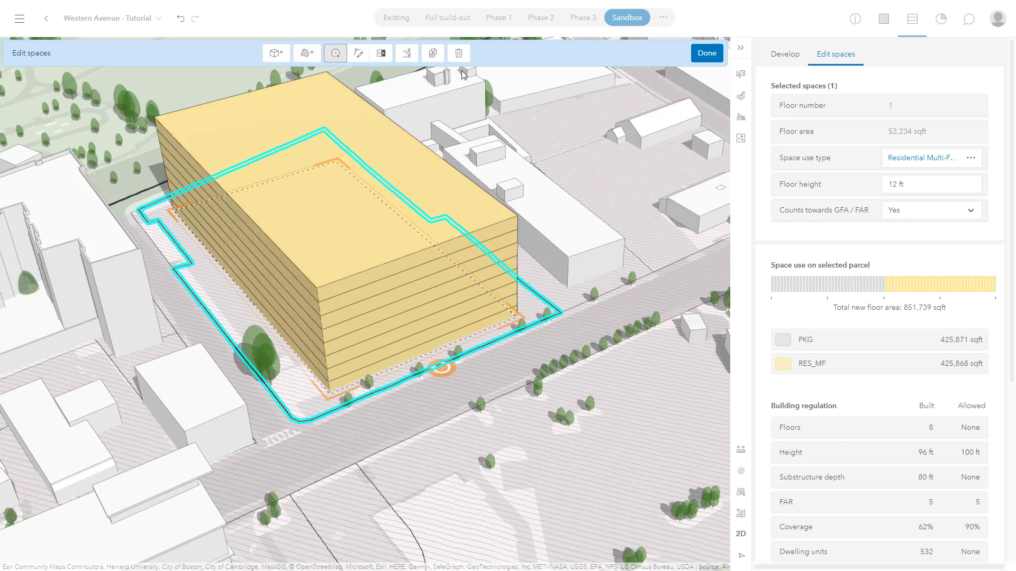
{"action": "left_click", "coordinate": [382, 53]}
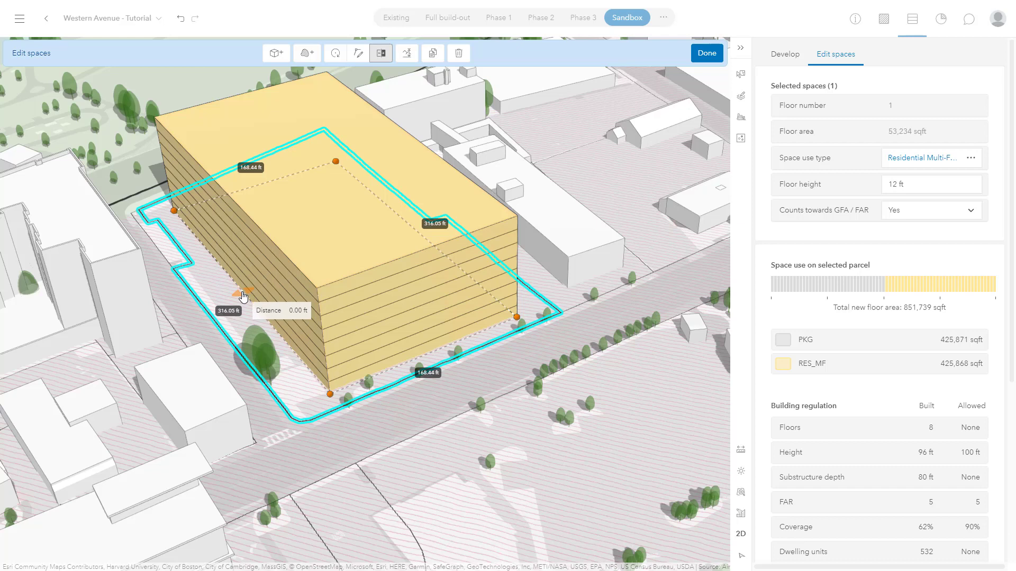
{"action": "left_click_drag", "start_coordinate": [243, 298], "coordinate": [322, 274]}
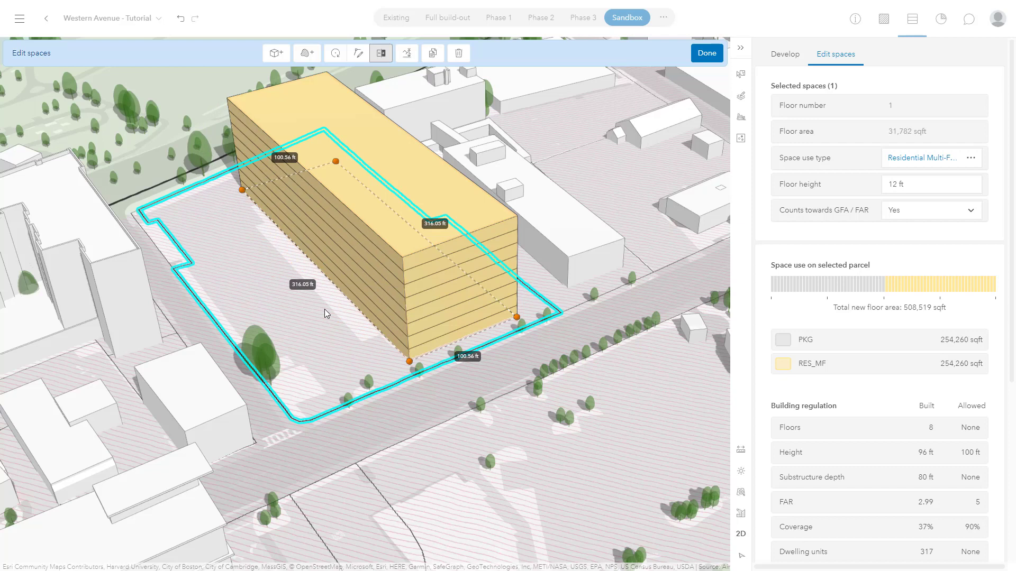
{"action": "left_click", "coordinate": [971, 159]}
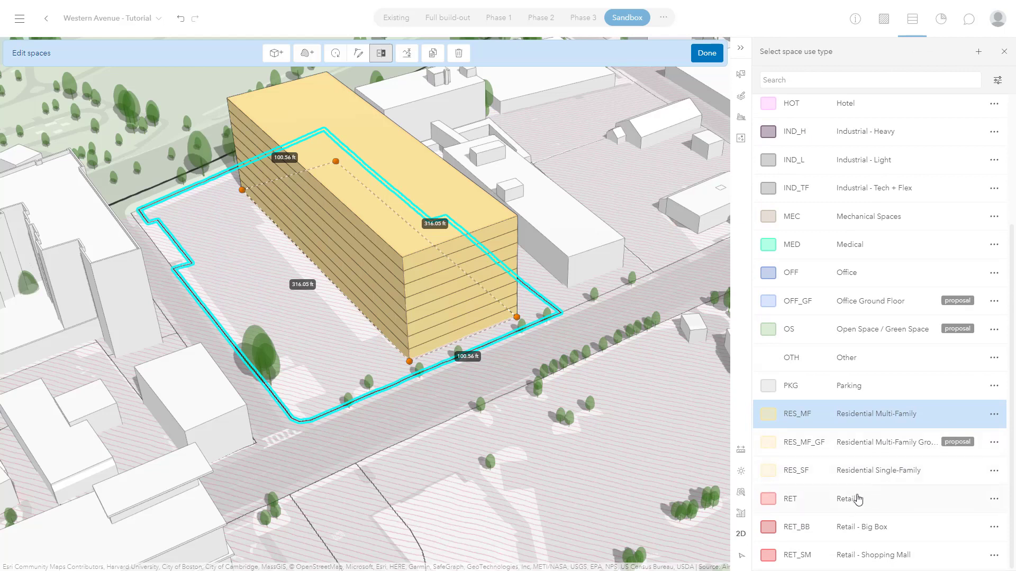
{"action": "left_click", "coordinate": [832, 502]}
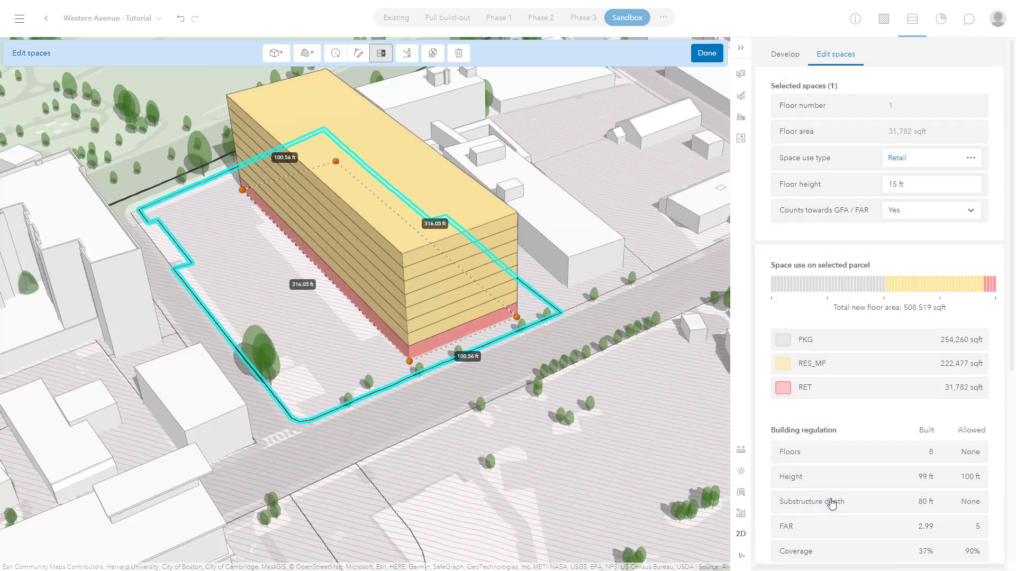
- Draw a rectangular retail space about 106 by 87 ft against the building's long wall, near the street
{"action": "left_click", "coordinate": [276, 53]}
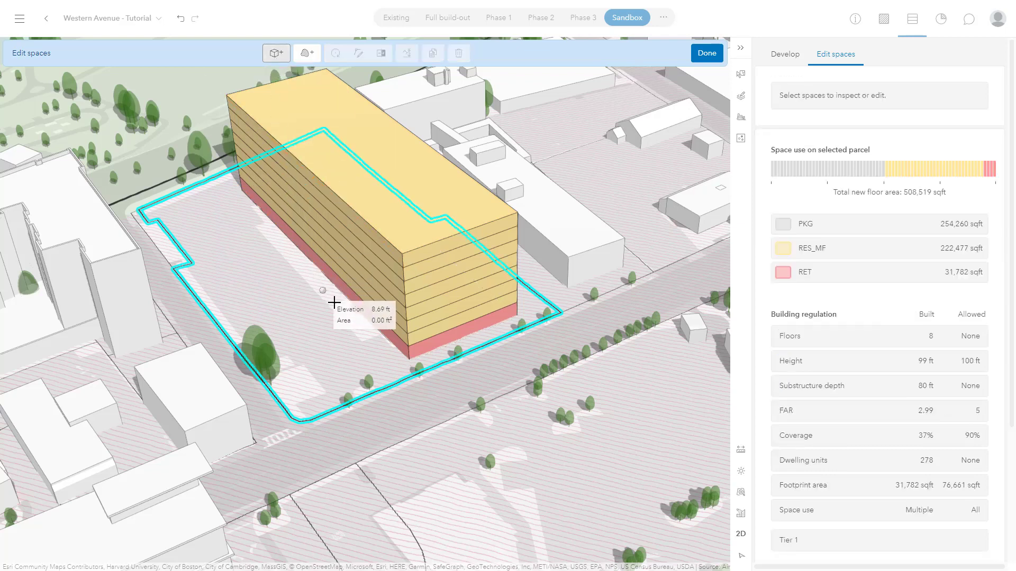
{"action": "left_click", "coordinate": [408, 359]}
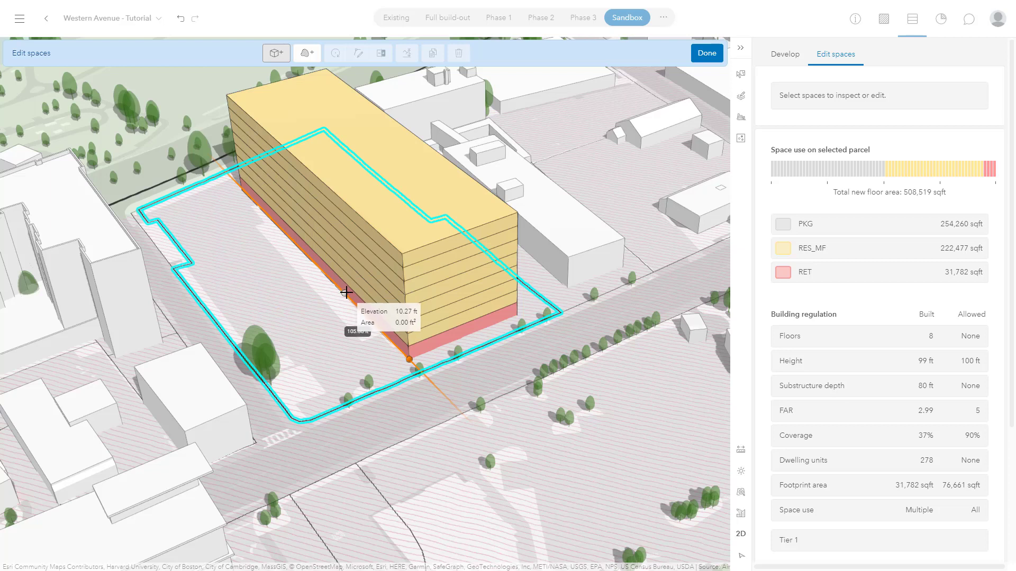
{"action": "left_click", "coordinate": [345, 293]}
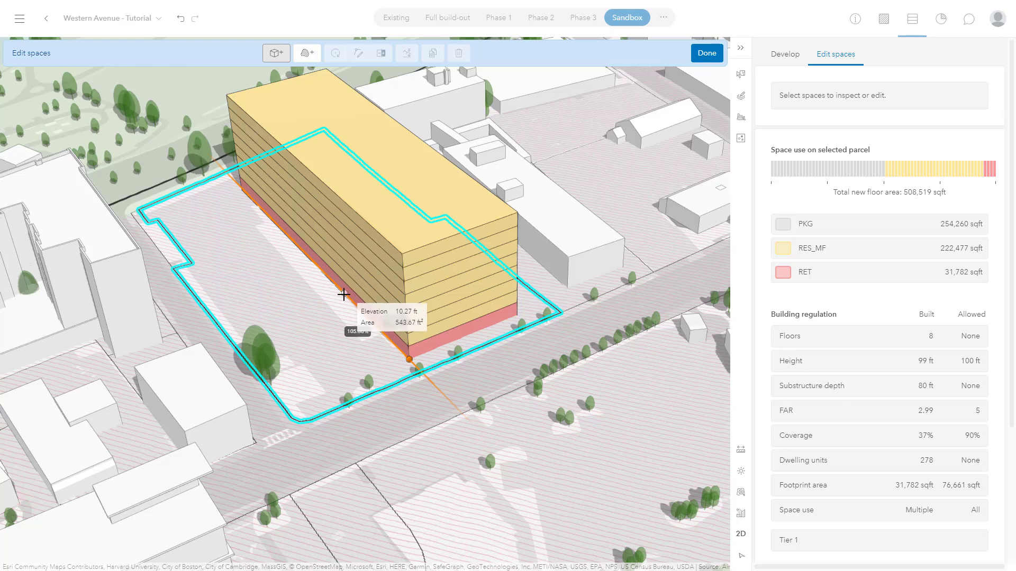
{"action": "left_click", "coordinate": [248, 329]}
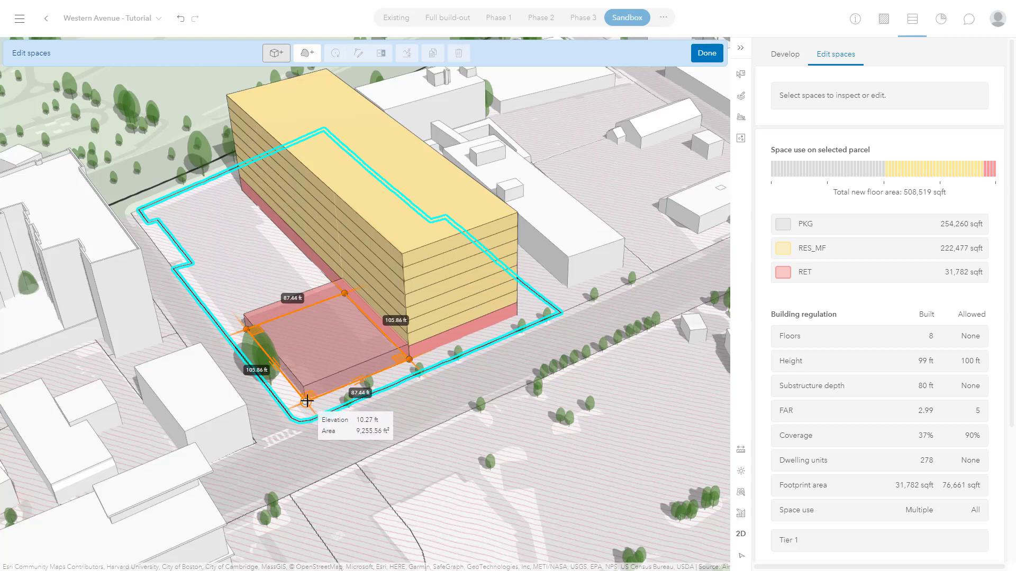
{"action": "left_click", "coordinate": [307, 401]}
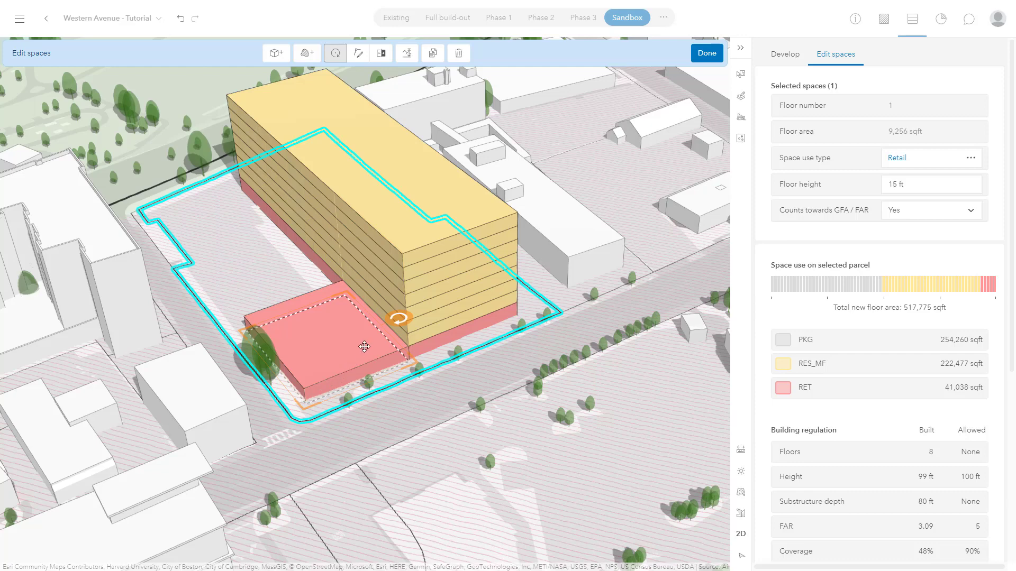
{"action": "scroll", "coordinate": [365, 352], "scroll_direction": "up", "scroll_amount": 3}
{"action": "left_click_drag", "start_coordinate": [430, 421], "coordinate": [444, 397]}
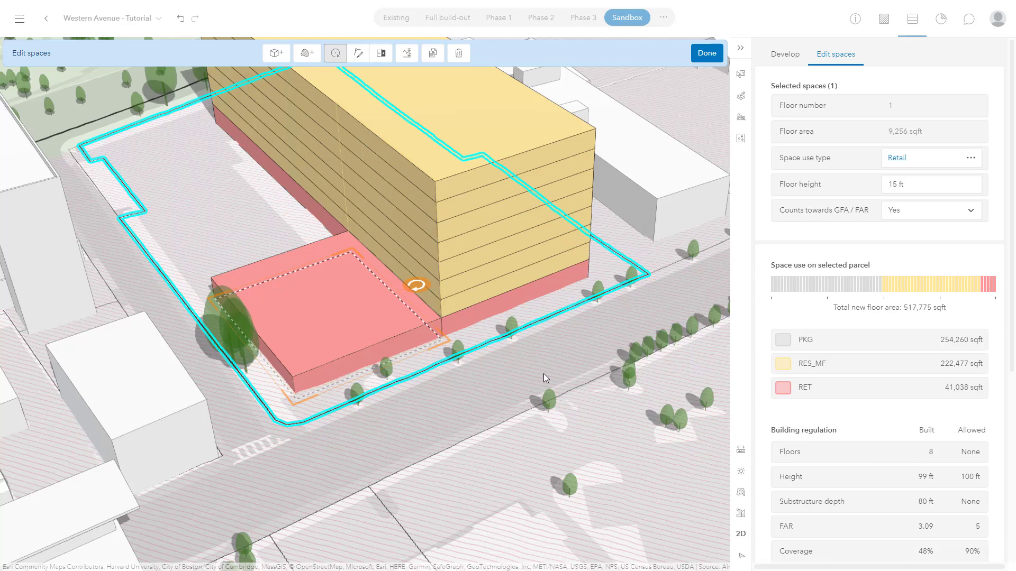
- Draw a building space about 222 by 72 ft on the parcel across the street and set its use to RES_MF_GF
{"action": "right_click_drag", "start_coordinate": [542, 348], "coordinate": [300, 278]}
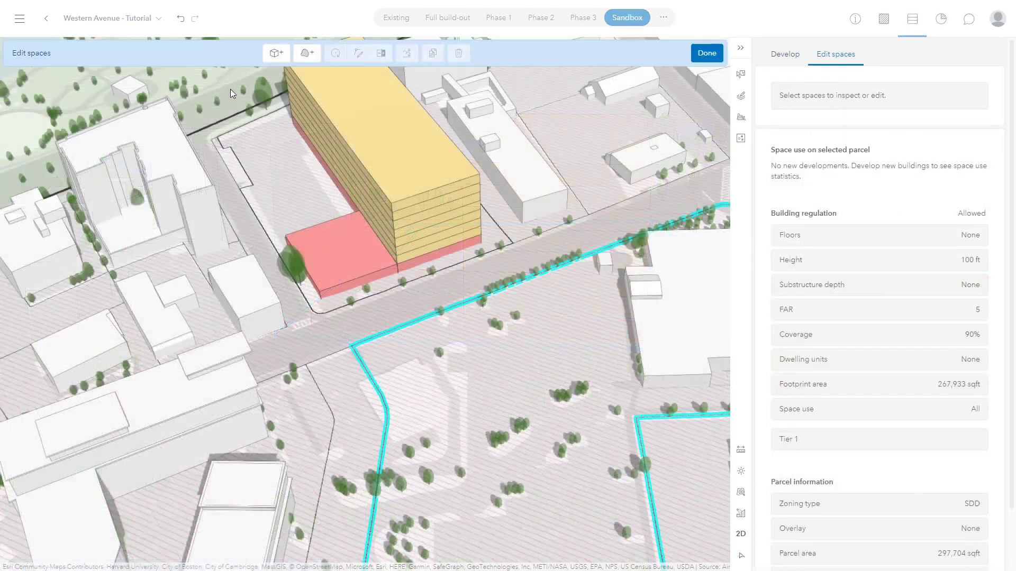
{"action": "left_click", "coordinate": [351, 346]}
{"action": "left_click", "coordinate": [541, 273]}
{"action": "left_click", "coordinate": [576, 315]}
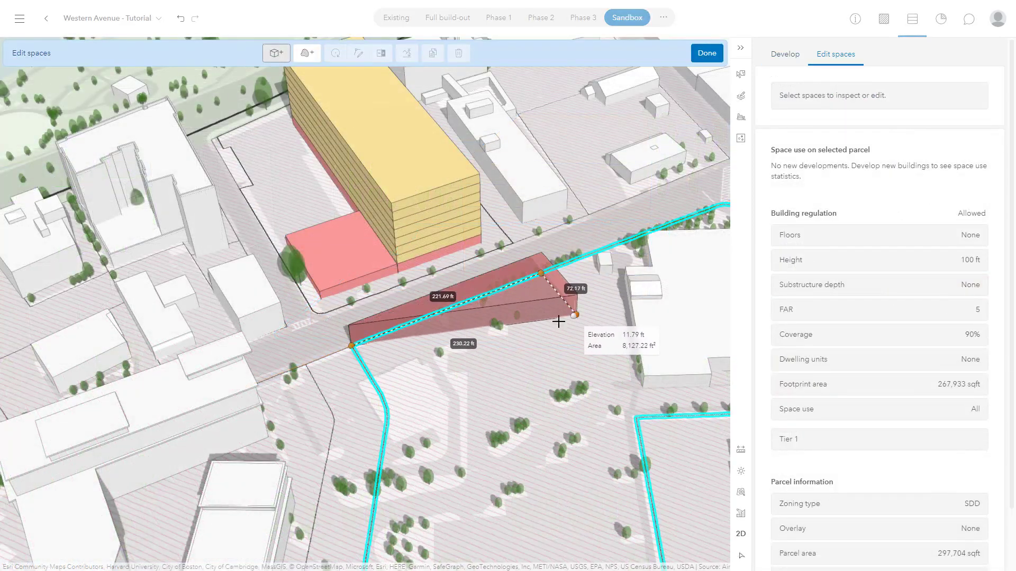
{"action": "left_click", "coordinate": [380, 395]}
{"action": "left_click", "coordinate": [970, 157]}
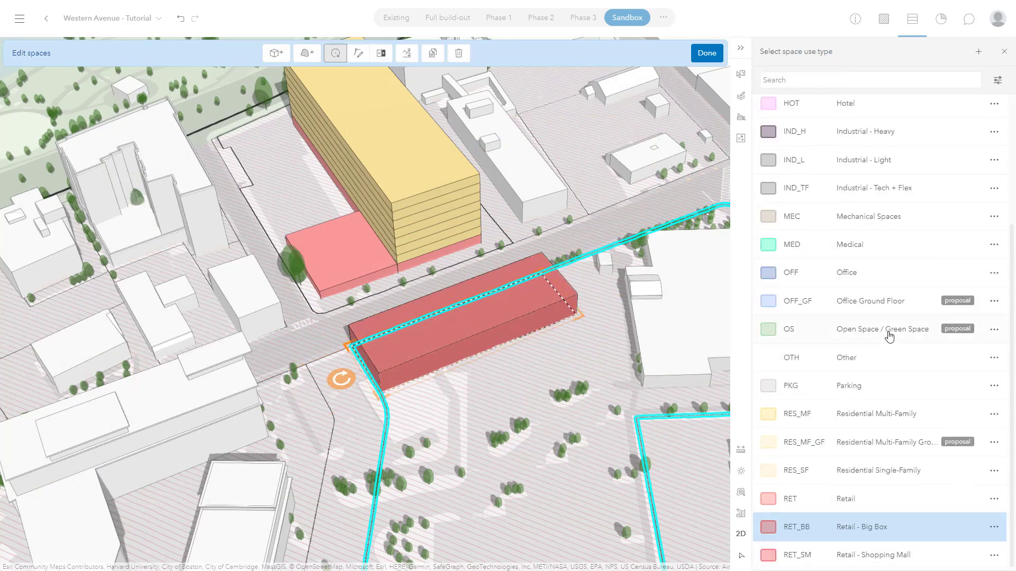
{"action": "left_click", "coordinate": [891, 448]}
- Duplicate the ground floor upward, set the new floor to Residential Multi-Family, and duplicate it until the building has five floors
{"action": "left_click", "coordinate": [432, 53]}
{"action": "left_click", "coordinate": [970, 157]}
{"action": "scroll", "coordinate": [900, 317], "scroll_direction": "down", "scroll_amount": 5}
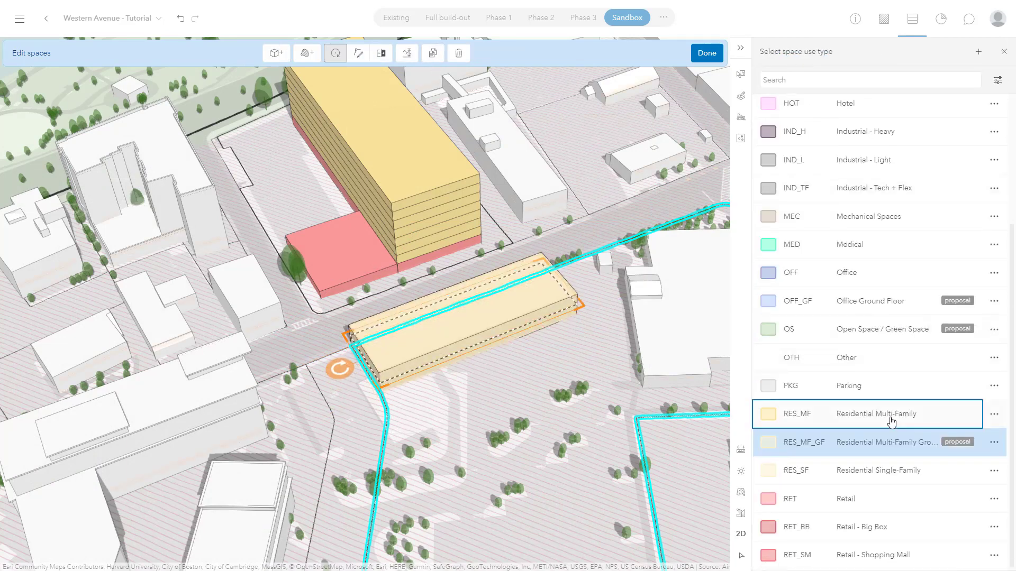
{"action": "left_click", "coordinate": [872, 418]}
{"action": "left_click", "coordinate": [434, 54]}
{"action": "left_click", "coordinate": [434, 54]}
{"action": "left_click", "coordinate": [434, 54]}
- Add two vertices to the new building's long wall facing away from the street and offset the end segment outward to form a wing
{"action": "left_click", "coordinate": [565, 314]}
{"action": "left_click", "coordinate": [358, 53]}
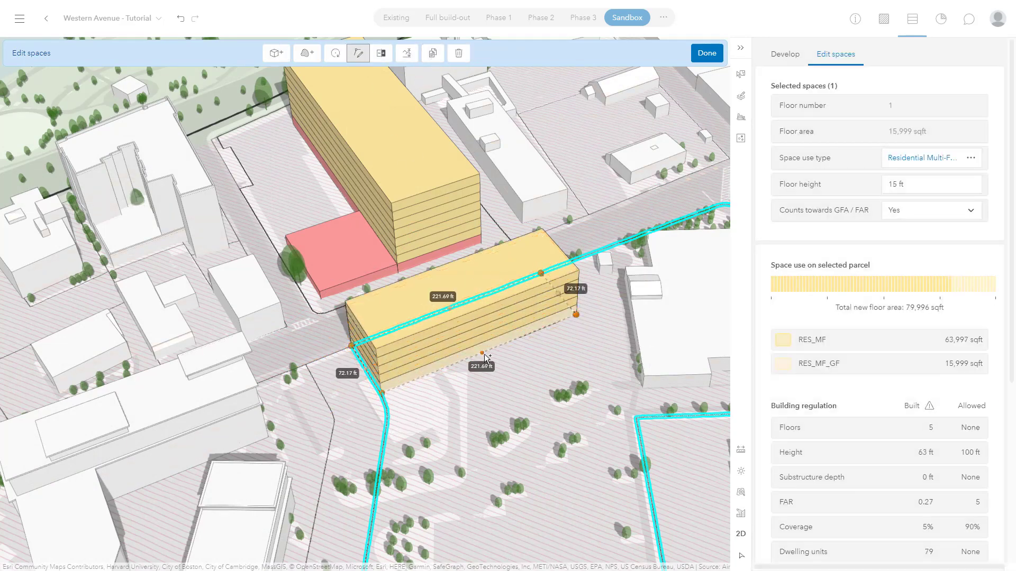
{"action": "left_click", "coordinate": [482, 352]}
{"action": "left_click", "coordinate": [529, 333]}
{"action": "left_click", "coordinate": [381, 53]}
{"action": "left_click_drag", "start_coordinate": [553, 324], "coordinate": [606, 400]}
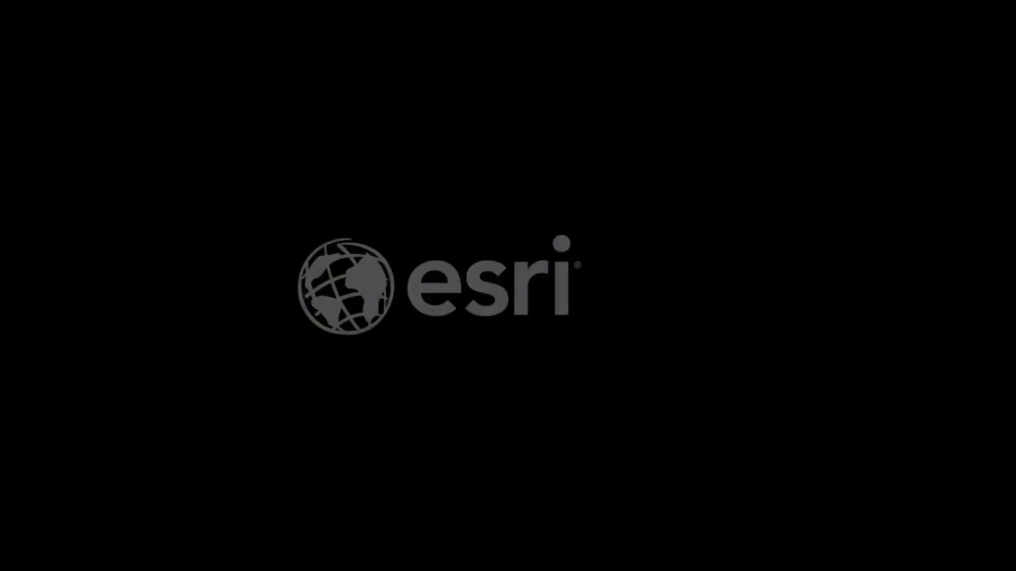